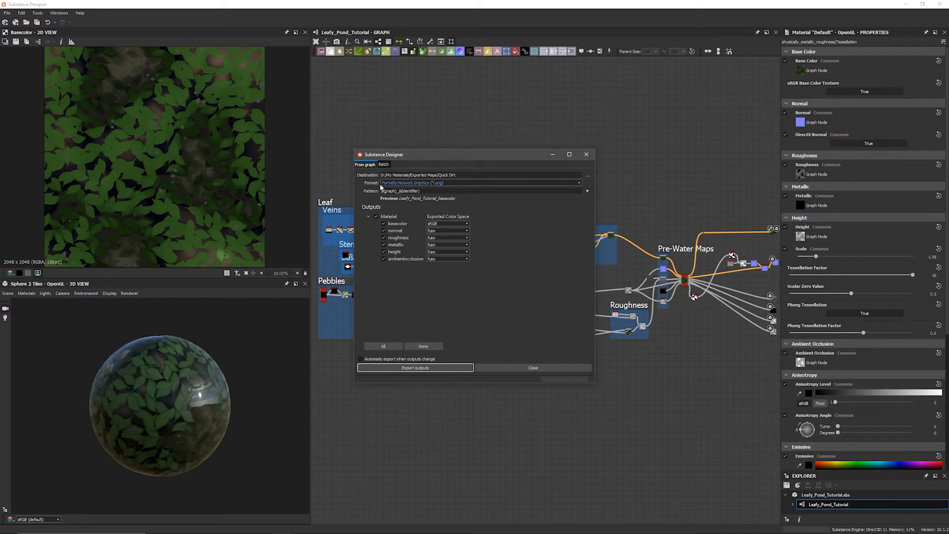
Step: Examine the file formats available for exporting the graph outputs and close the export dialog
click(446, 183)
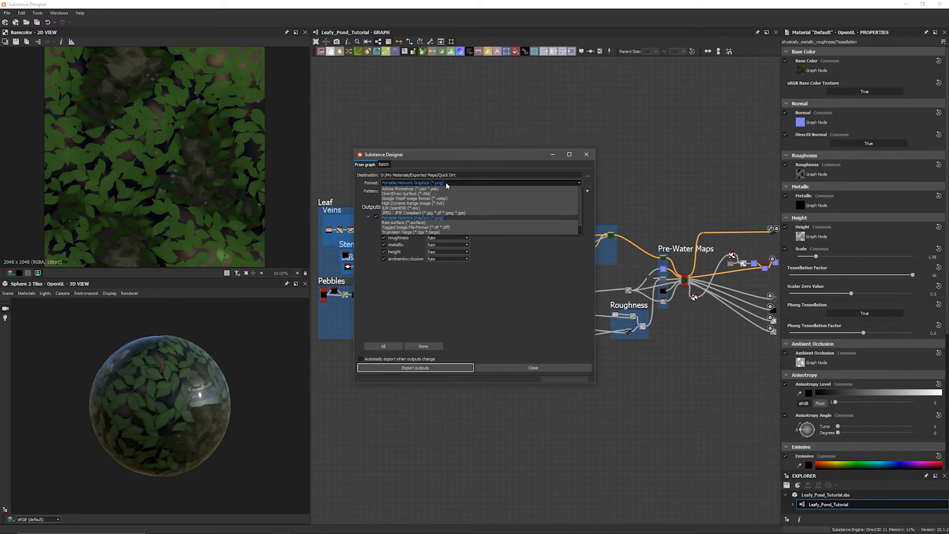
click(497, 299)
key(Escape)
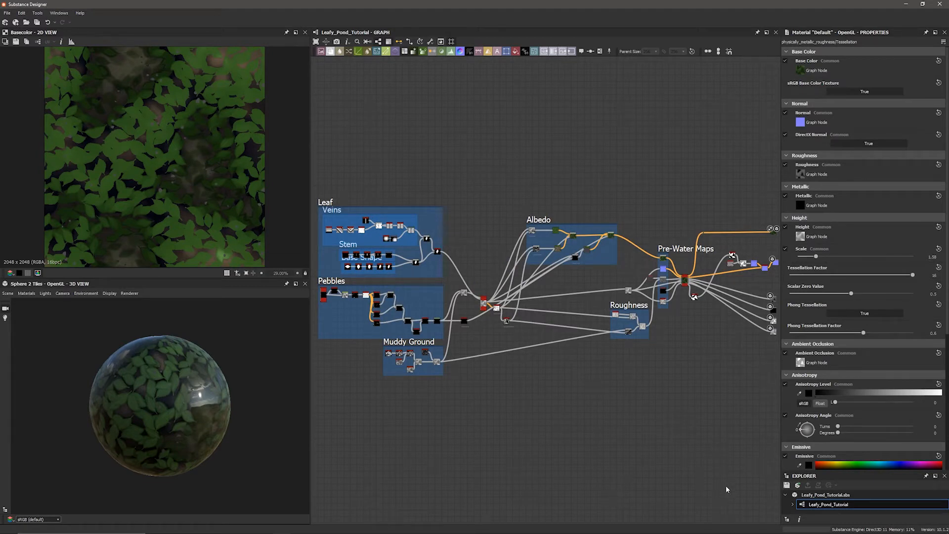
Step: Dock the Explorer panel beside the graph and view the export and publishing commands of the Leafy_Pond_Tutorial.sbs package
drag(873, 475, 765, 474)
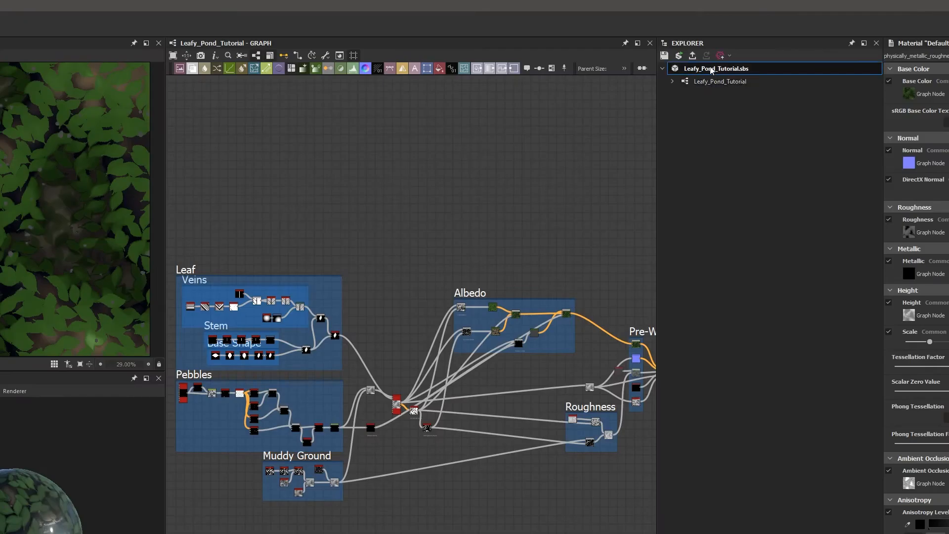
right_click(654, 52)
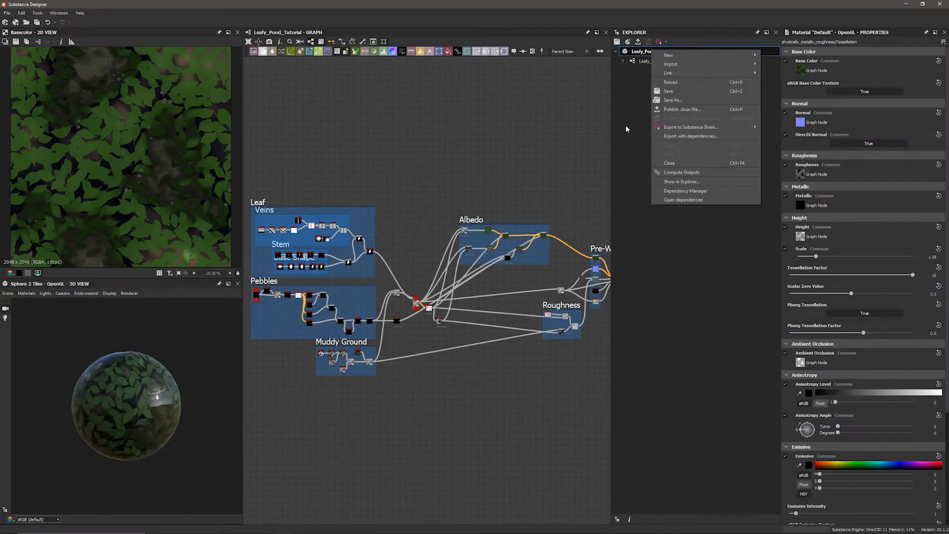
click(626, 129)
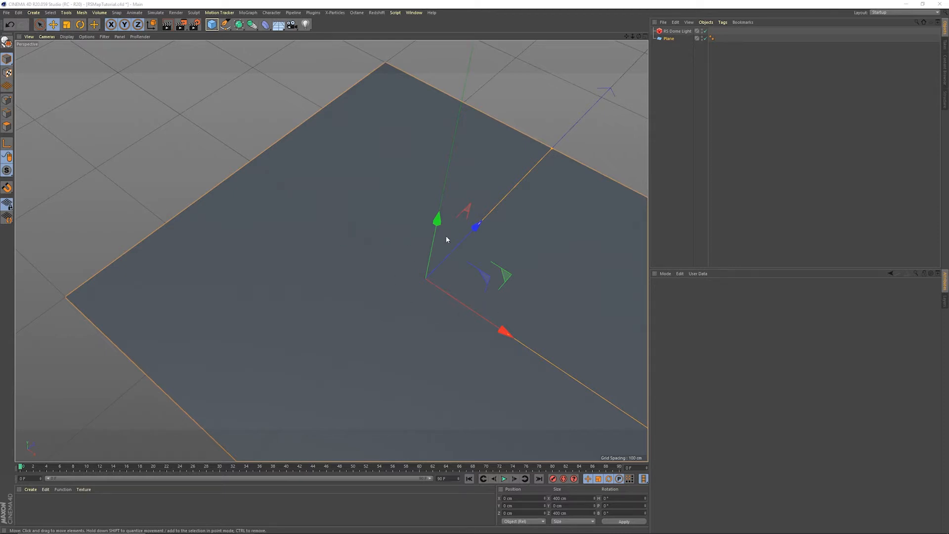
Step: In Cinema 4D, switch to the Redshift Work (User) layout and start the live render in Redshift RenderView
click(903, 13)
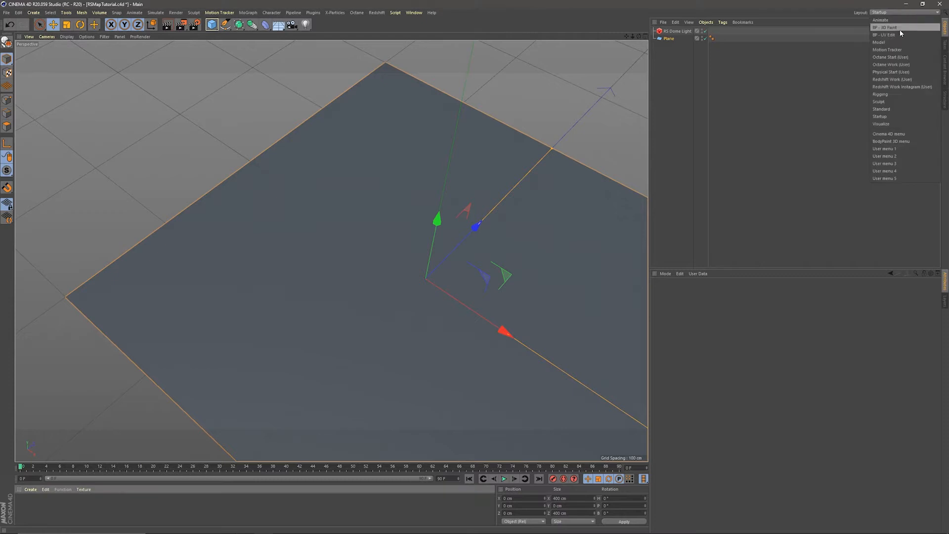
click(907, 80)
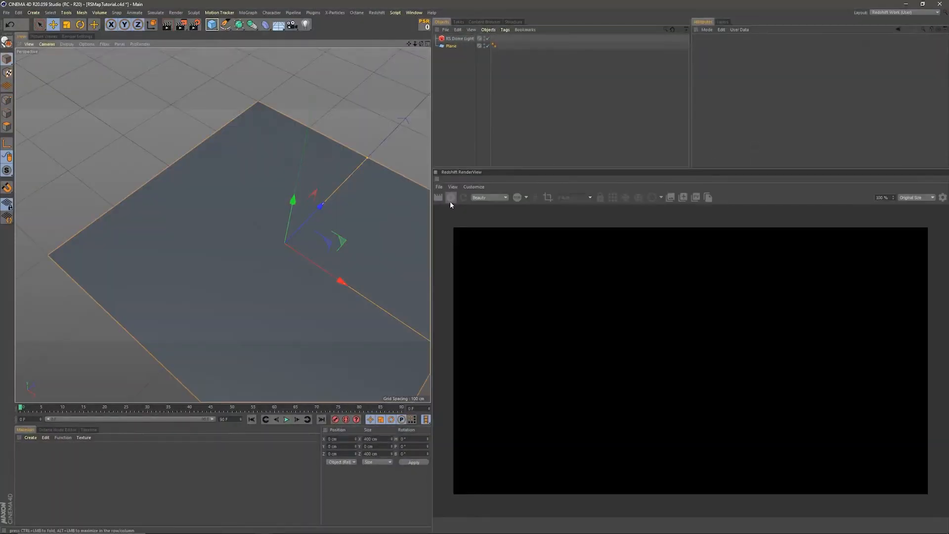
click(450, 200)
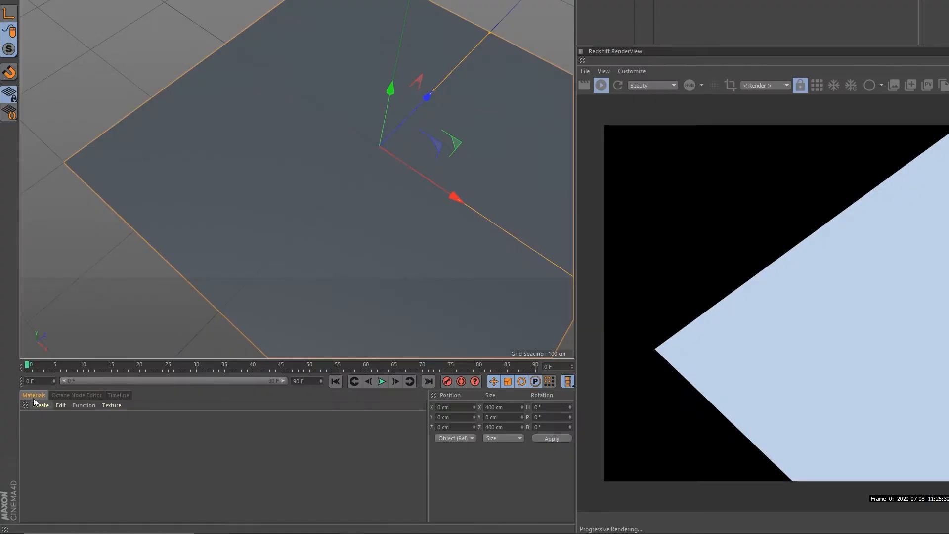
Step: Create a standard Redshift Material and apply it to the plane
click(40, 405)
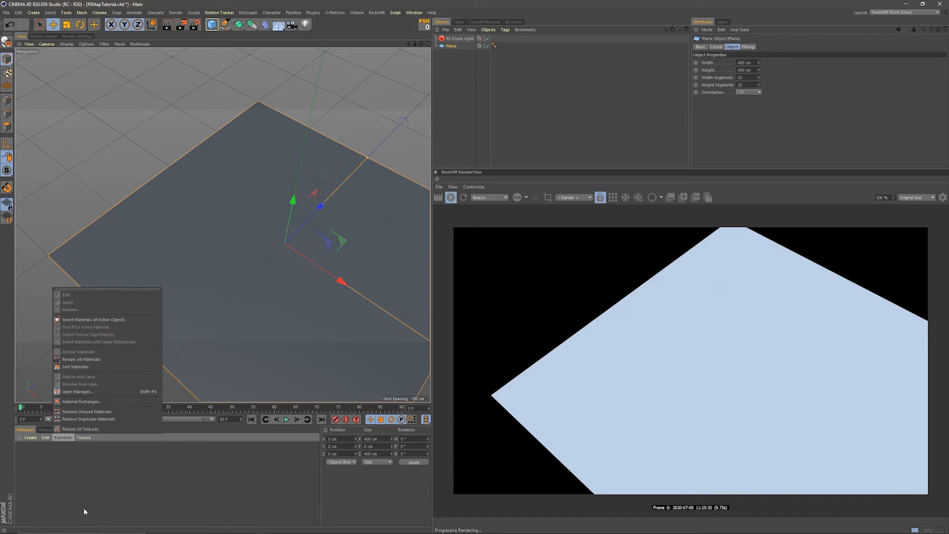
click(112, 500)
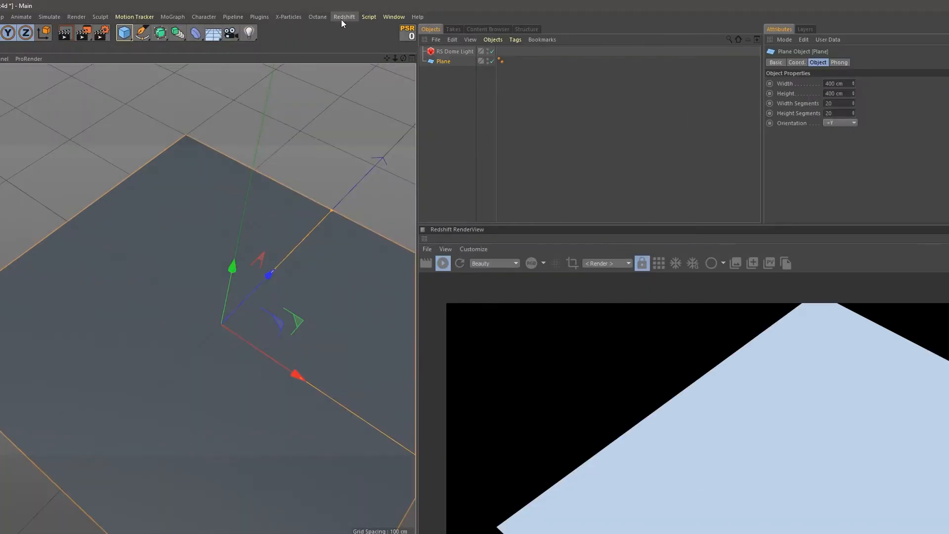
click(375, 14)
mouse_move(378, 60)
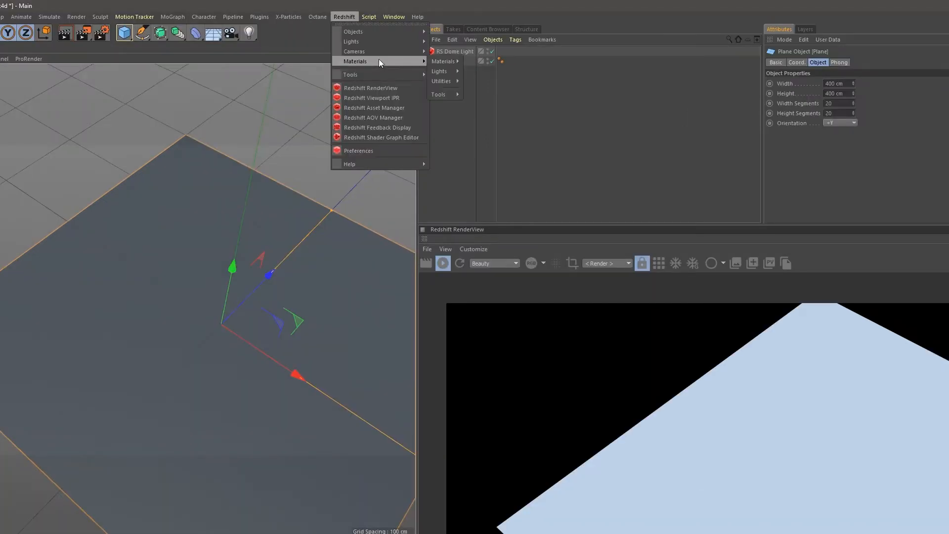
mouse_move(447, 62)
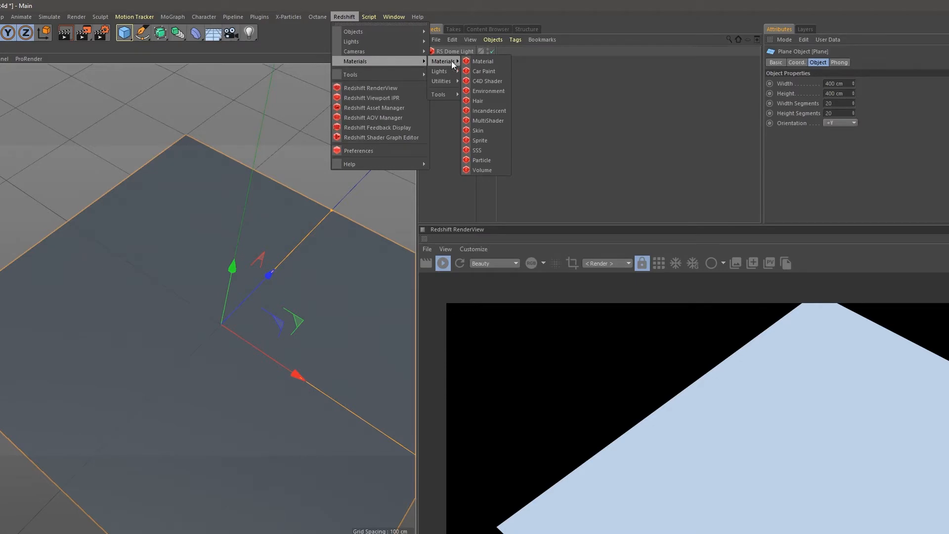
click(482, 61)
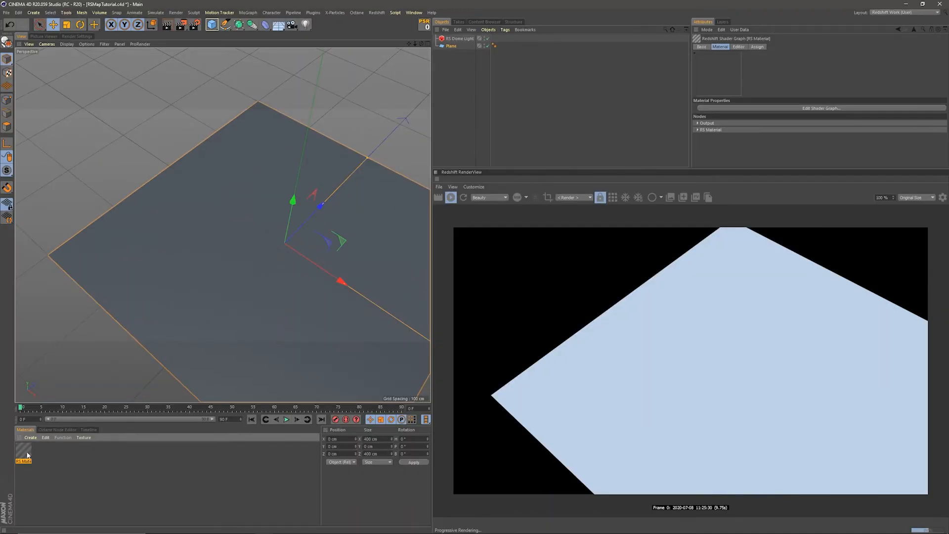
drag(198, 470, 254, 232)
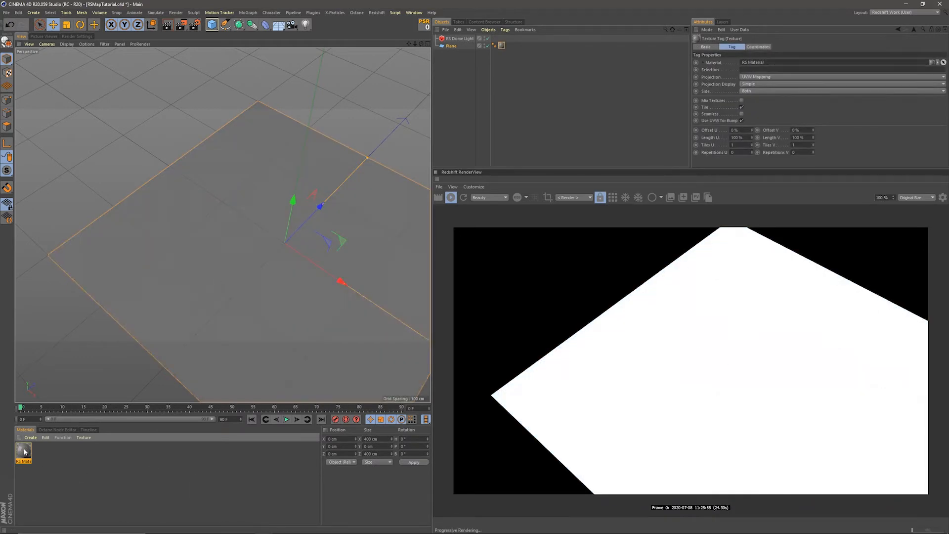
Step: Open the RS Material's shader graph, dock the Redshift RenderView beside it, and maximize and proportion the combined window
double_click(23, 451)
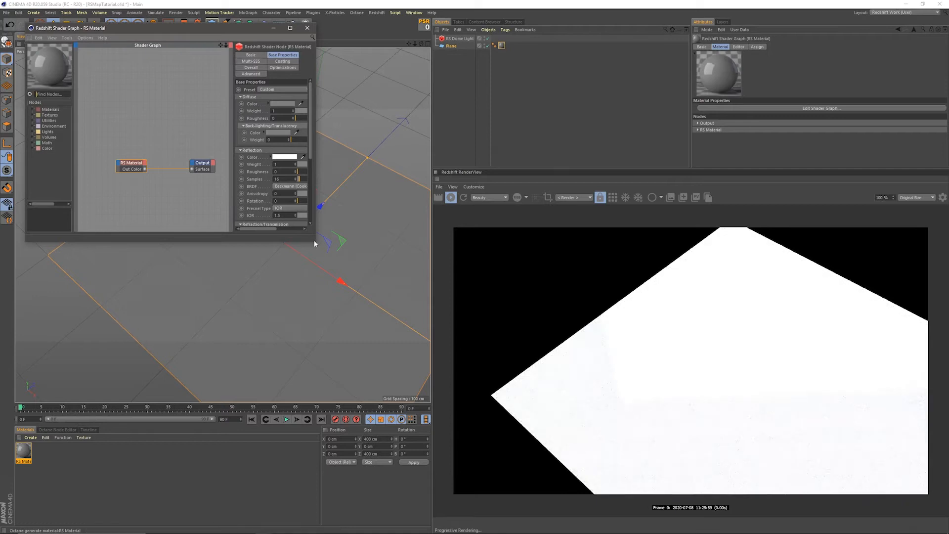
drag(315, 243, 643, 358)
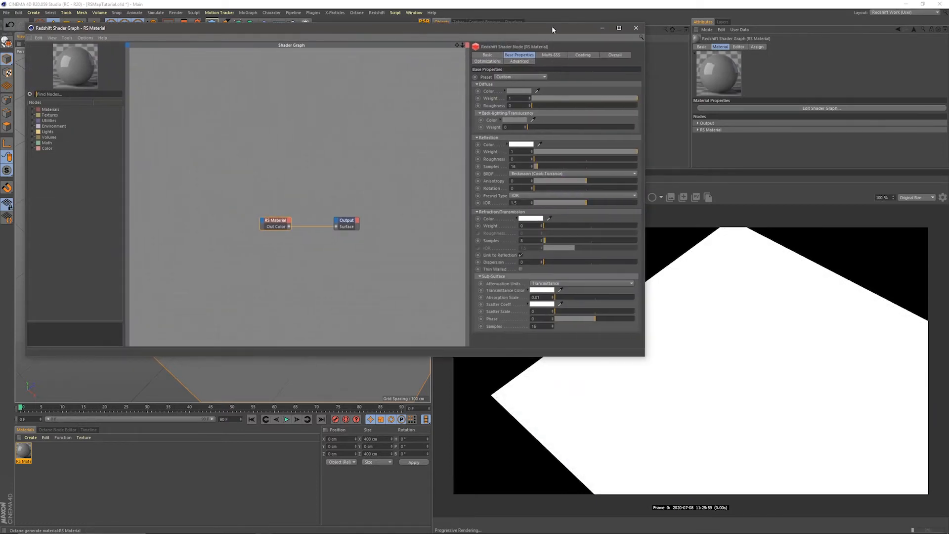
drag(551, 28, 426, 203)
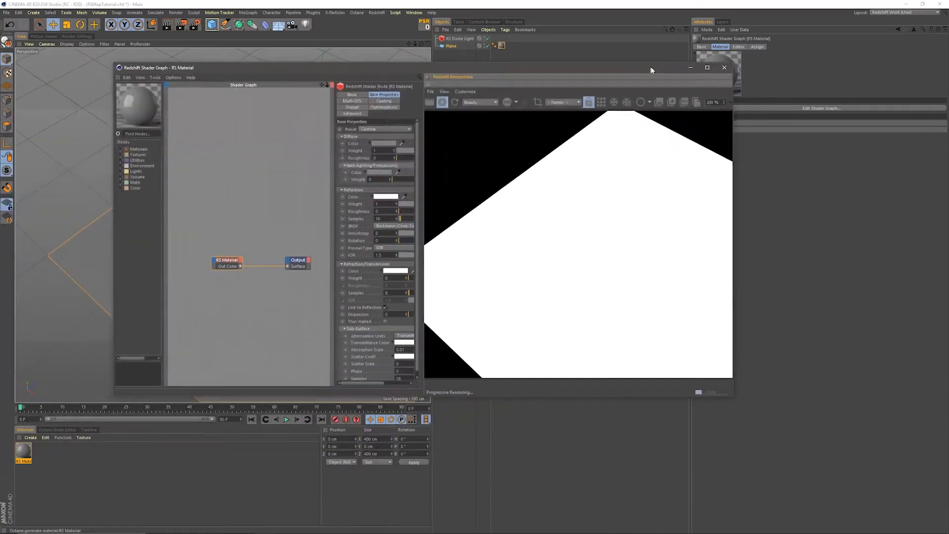
click(712, 65)
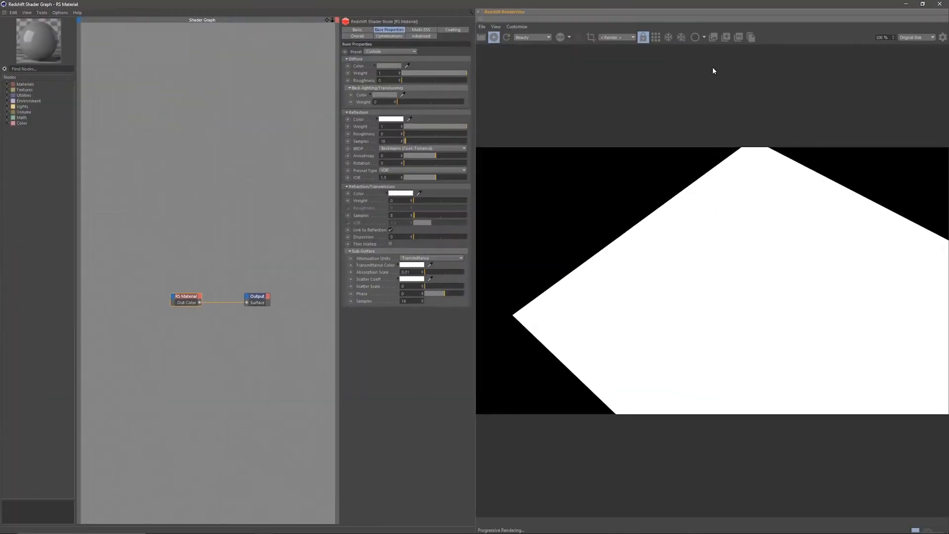
drag(475, 154, 537, 163)
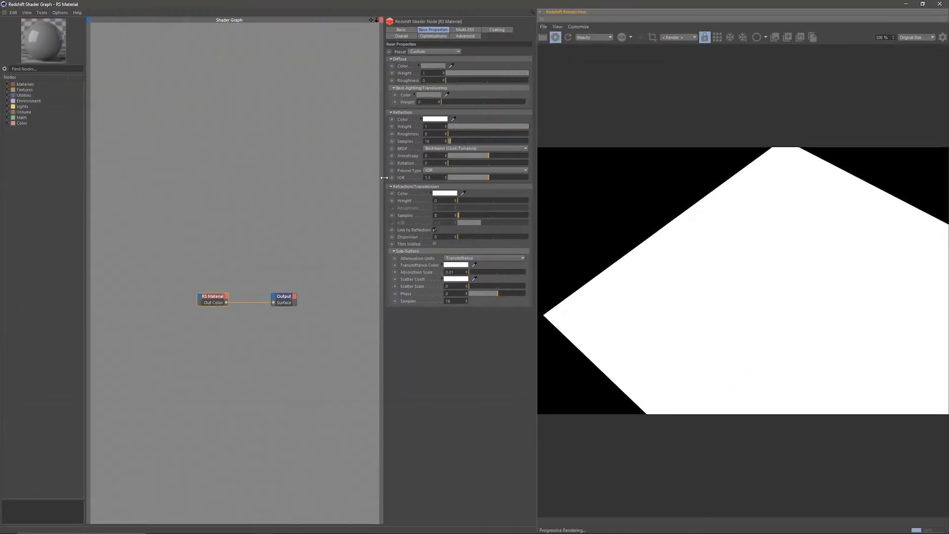
drag(384, 177, 385, 179)
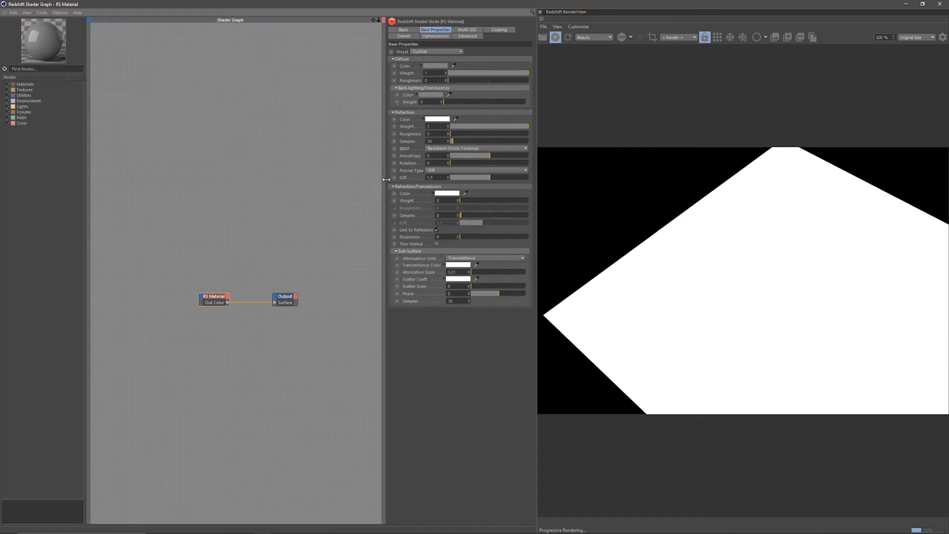
Step: Add the Leafy_Pond_Tutorial_basecolor map from the Leafy Pond folder to the shader graph, without copying it to the project location
key(alt+Tab)
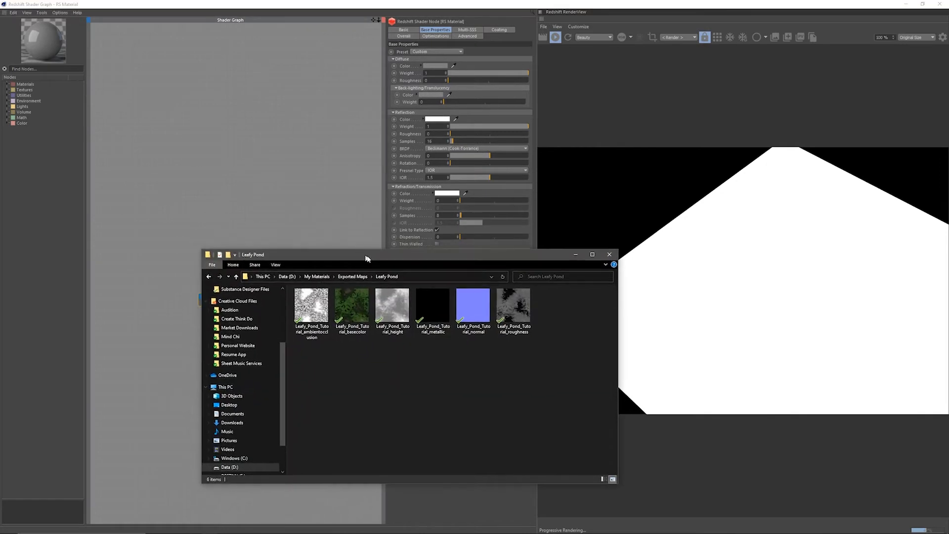
drag(366, 257, 378, 263)
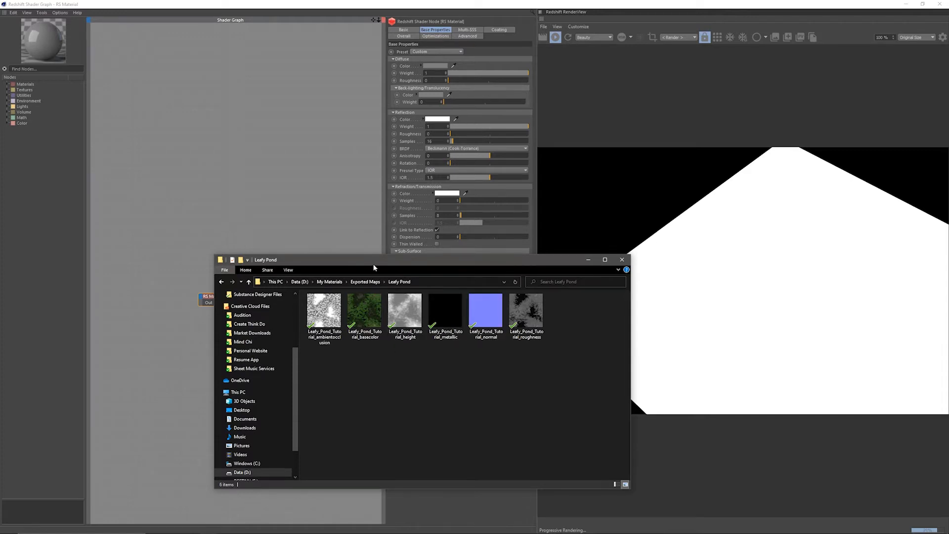
drag(374, 268, 483, 291)
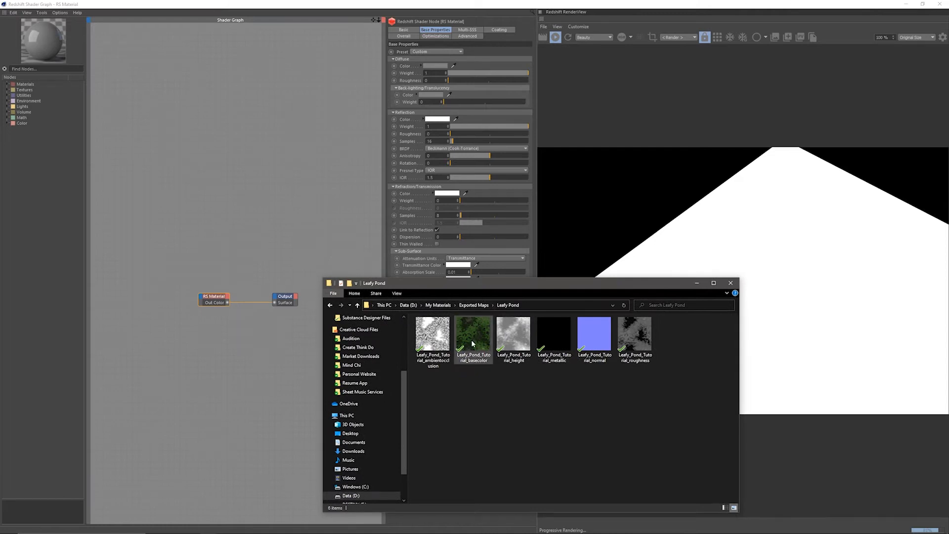
drag(472, 342, 215, 225)
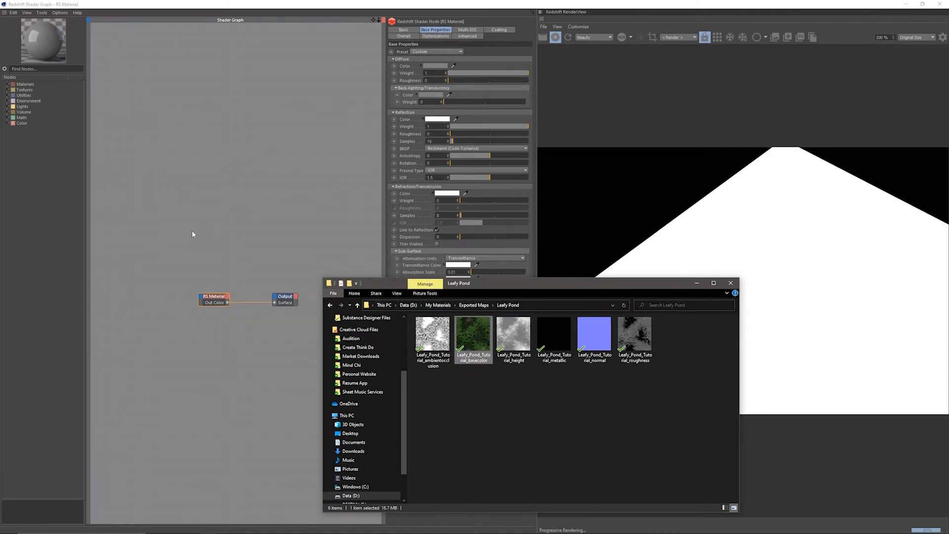
drag(192, 231, 192, 229)
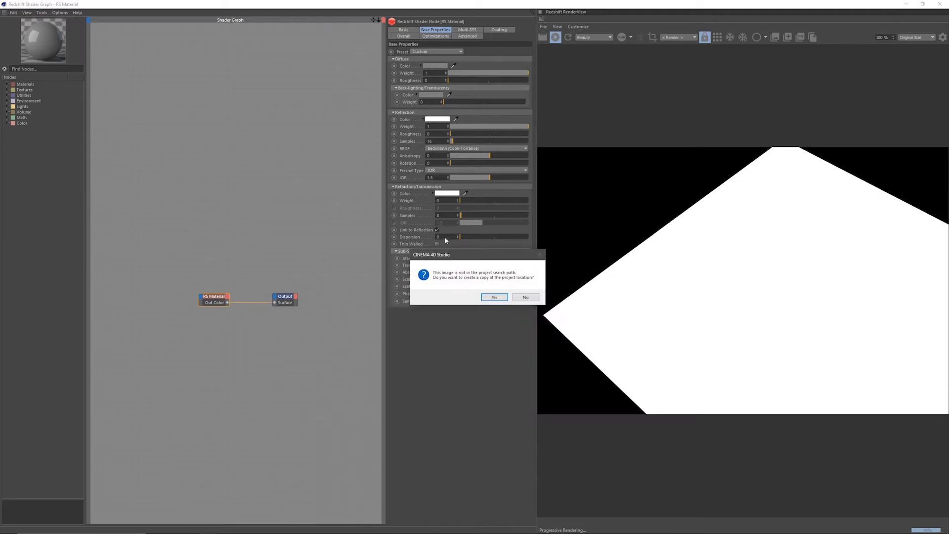
click(526, 297)
Step: Connect the basecolor texture's Out Color to the RS Material's Diffuse Color
drag(205, 240, 178, 246)
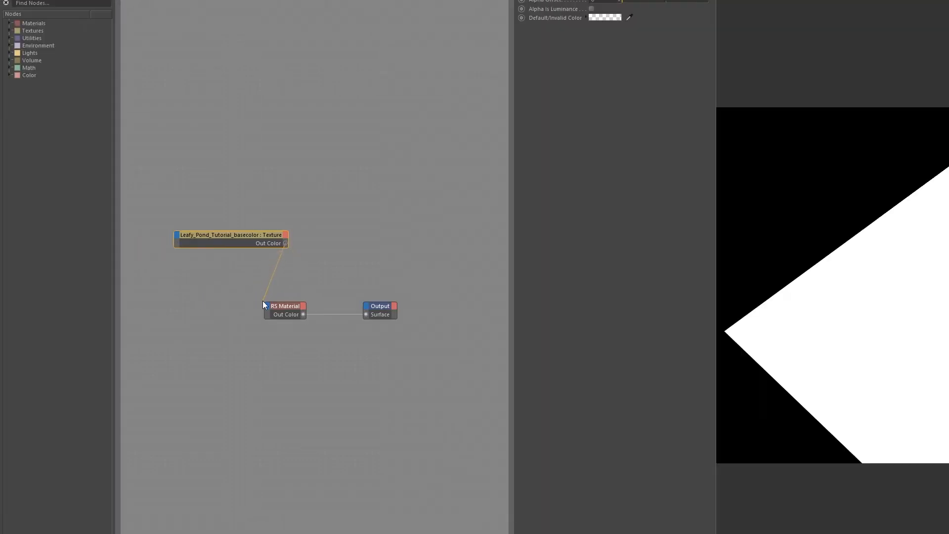
drag(263, 301, 267, 305)
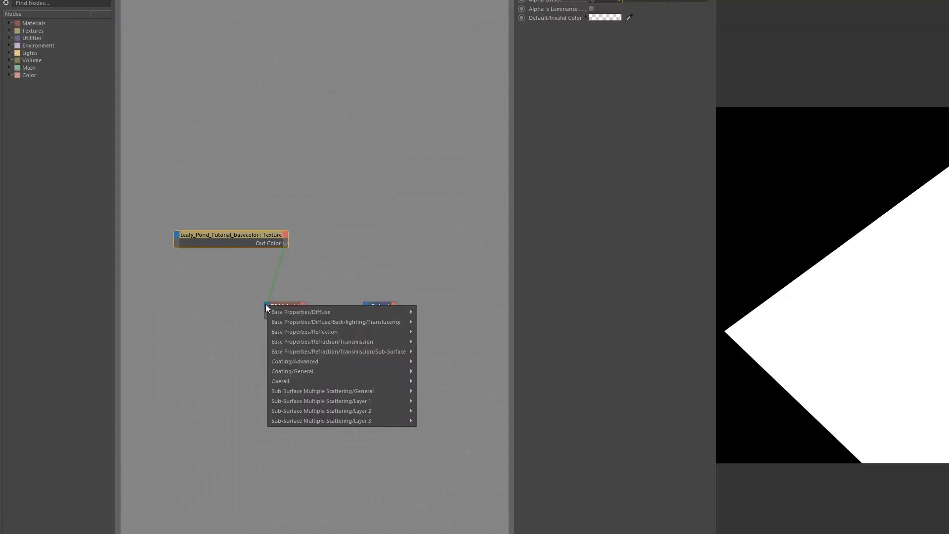
mouse_move(271, 308)
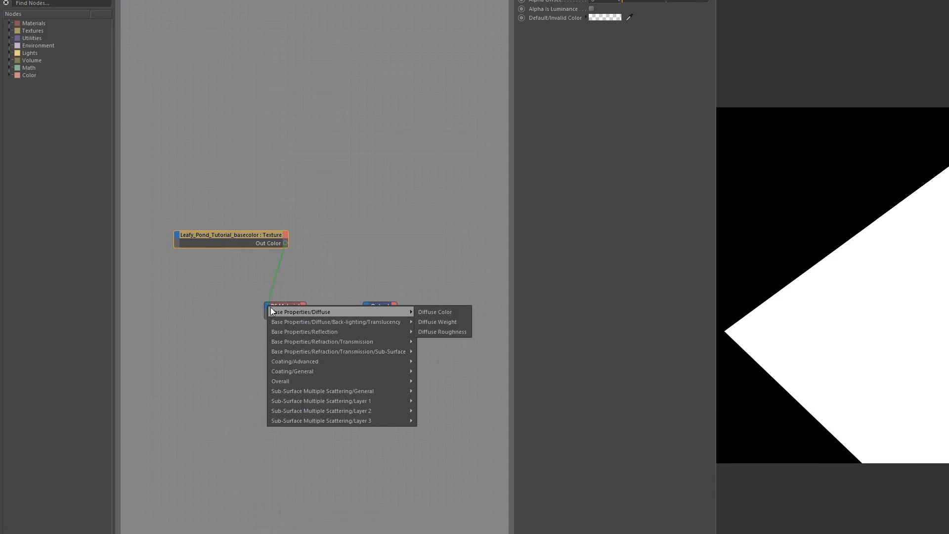
click(438, 314)
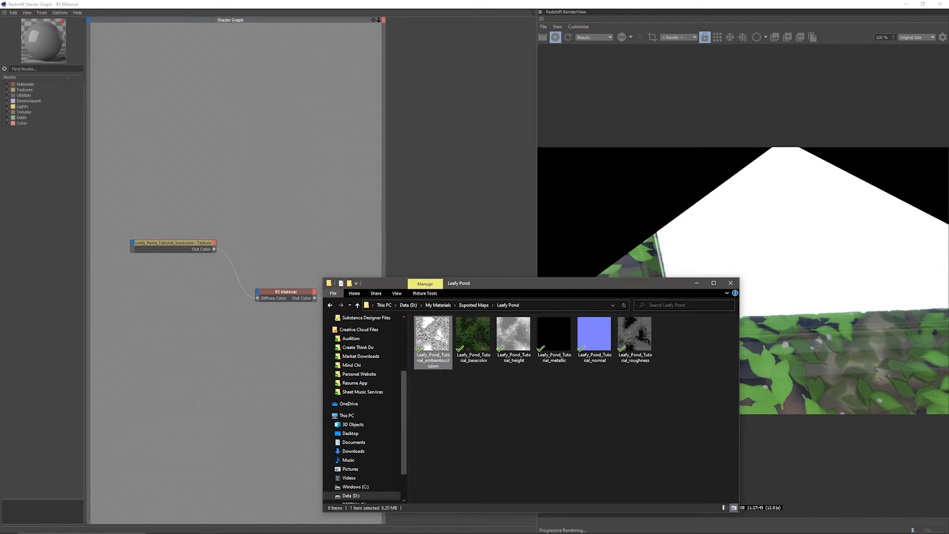
Step: Add the Leafy_Pond_Tutorial_ambientocclusion map and a Color Layer node to the shader graph
drag(437, 336, 191, 309)
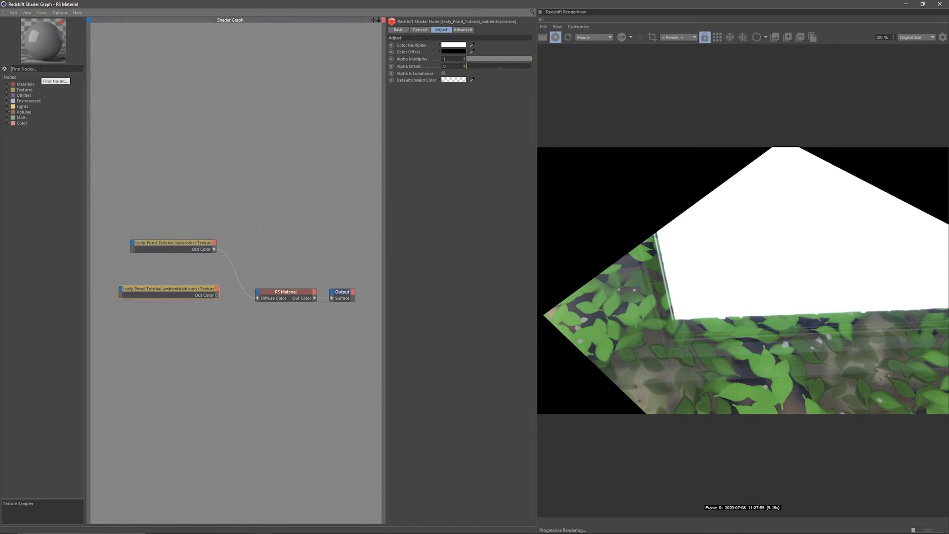
text(color la)
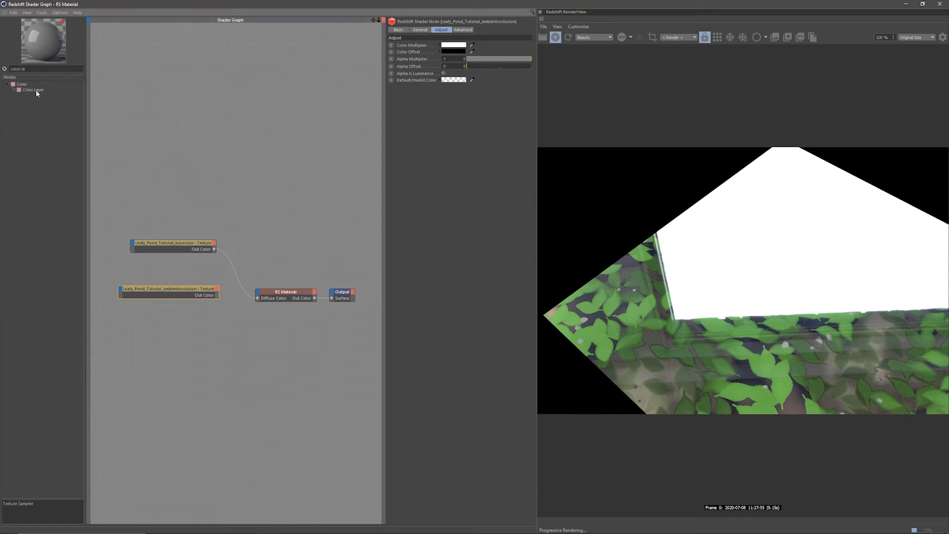
drag(35, 90, 285, 230)
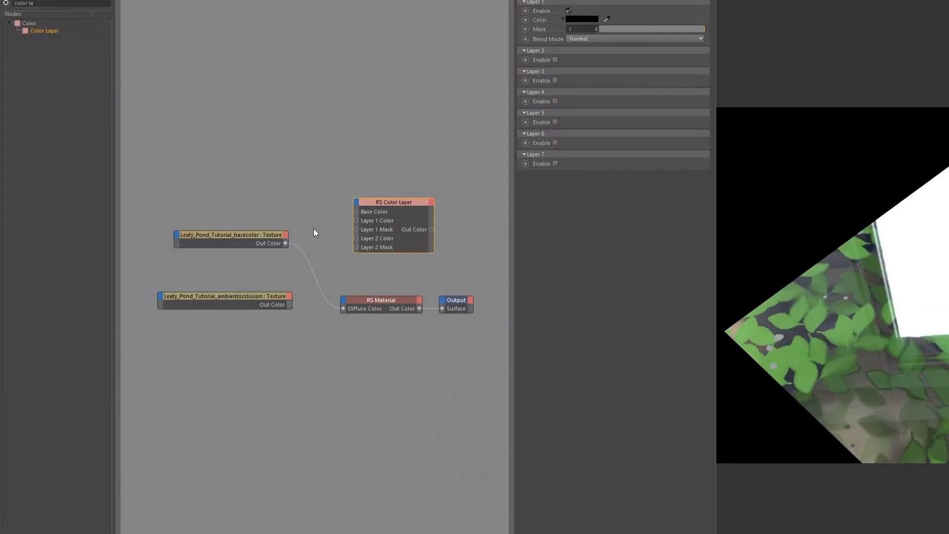
Step: Wire basecolor into the Color Layer's Base Color, ambient occlusion into Layer 1 Color, and the layer's output into the RS Material's Diffuse Color
click(246, 239)
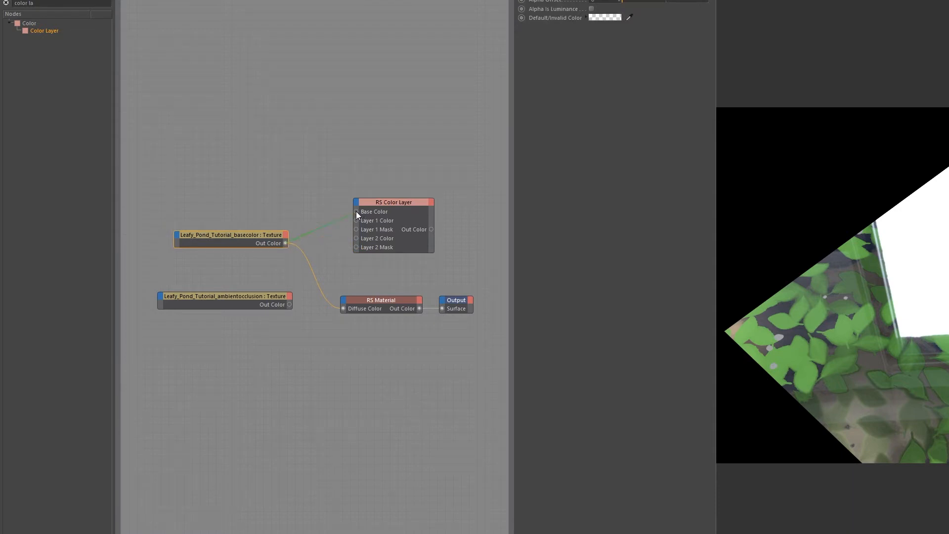
drag(356, 211, 356, 211)
drag(290, 305, 356, 219)
click(417, 238)
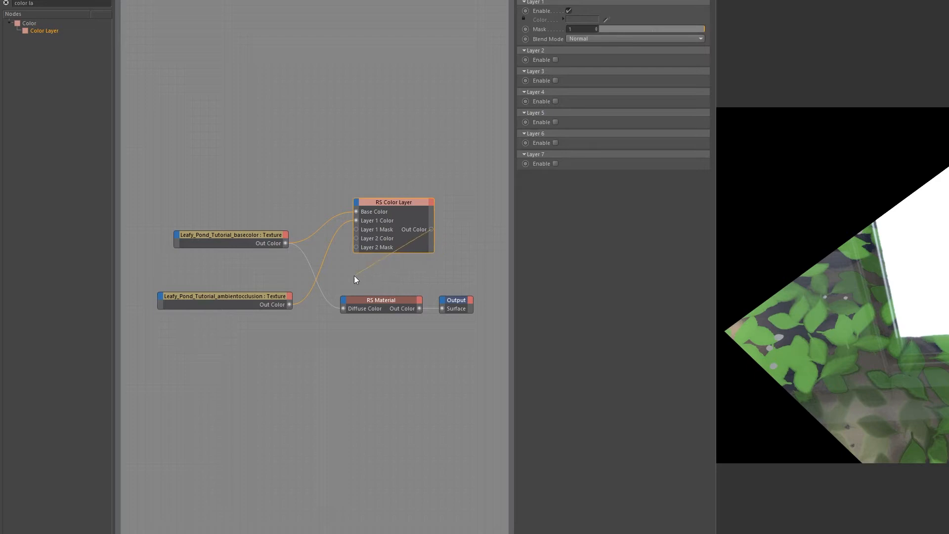
drag(354, 275, 353, 313)
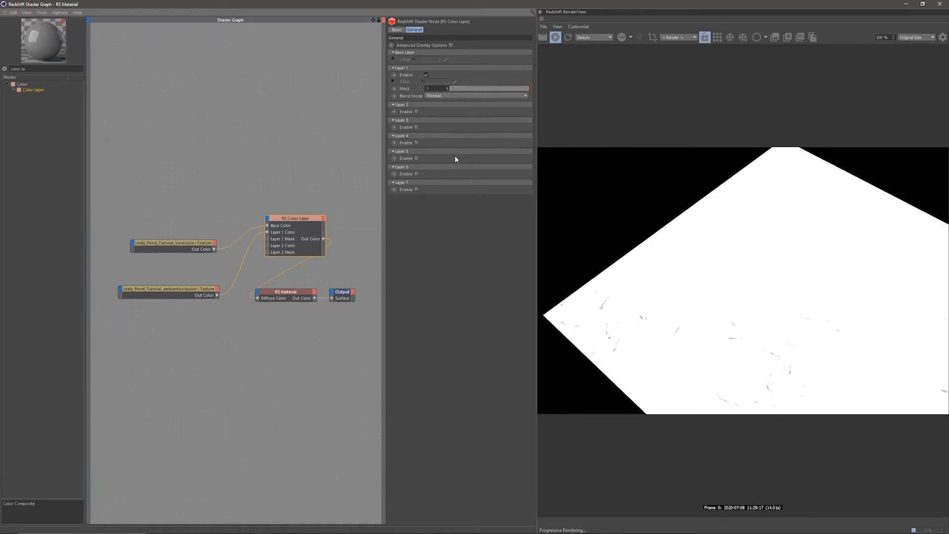
Step: Set the Color Layer's Layer 1 blend mode to Multiply and its mask to about 0.9
click(441, 96)
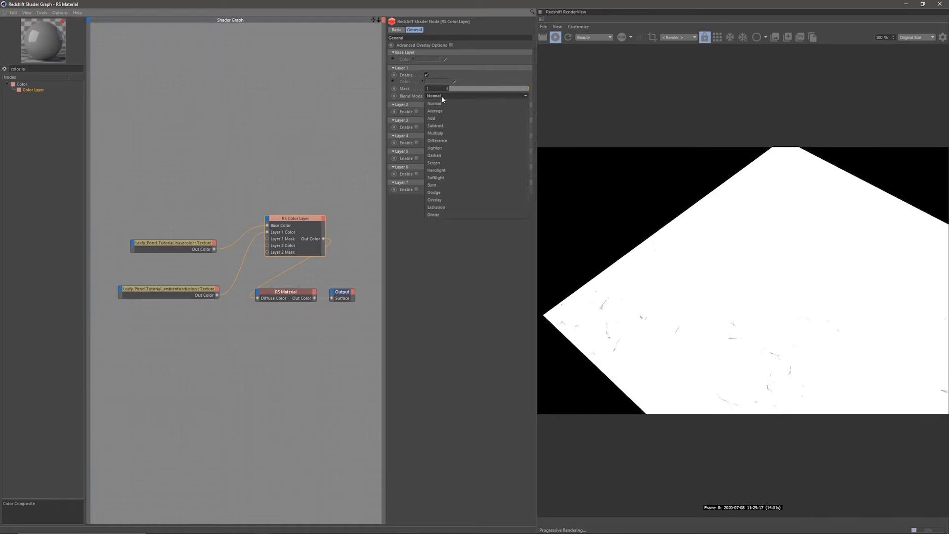
click(439, 134)
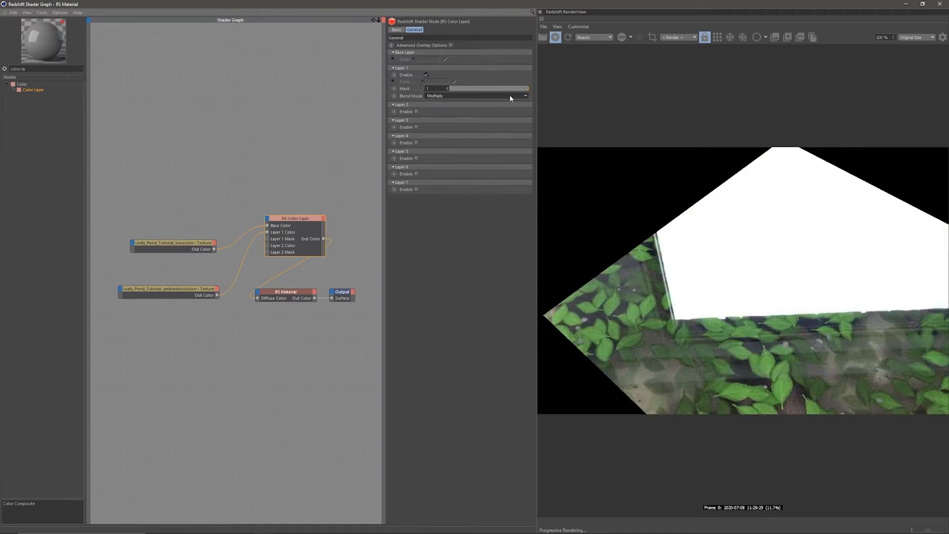
mouse_move(511, 88)
mouse_down()
mouse_move(446, 98)
mouse_move(502, 103)
mouse_move(501, 89)
mouse_move(520, 93)
mouse_up()
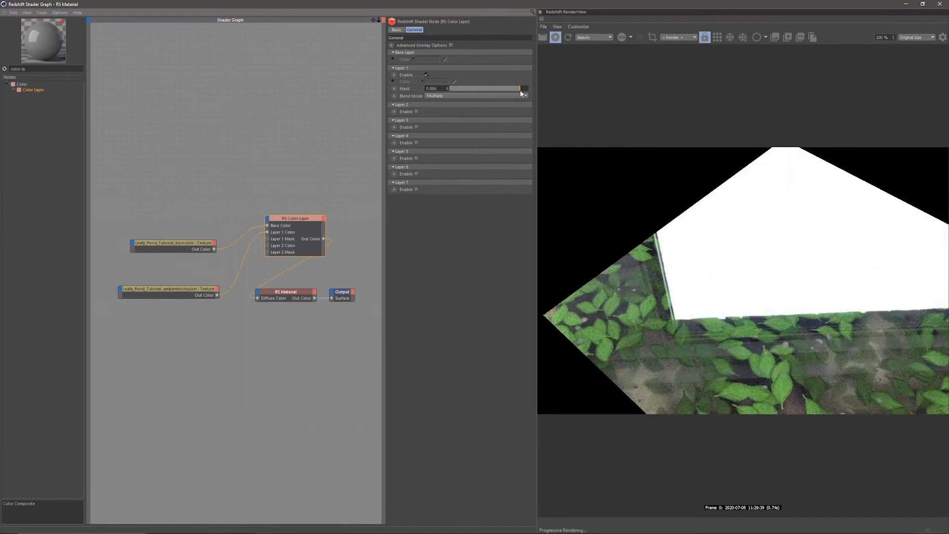
Step: Move the RS Material node away from the Color Layer and add the Leafy_Pond_Tutorial_metallic map to the shader graph
scroll(319, 326, down, 3)
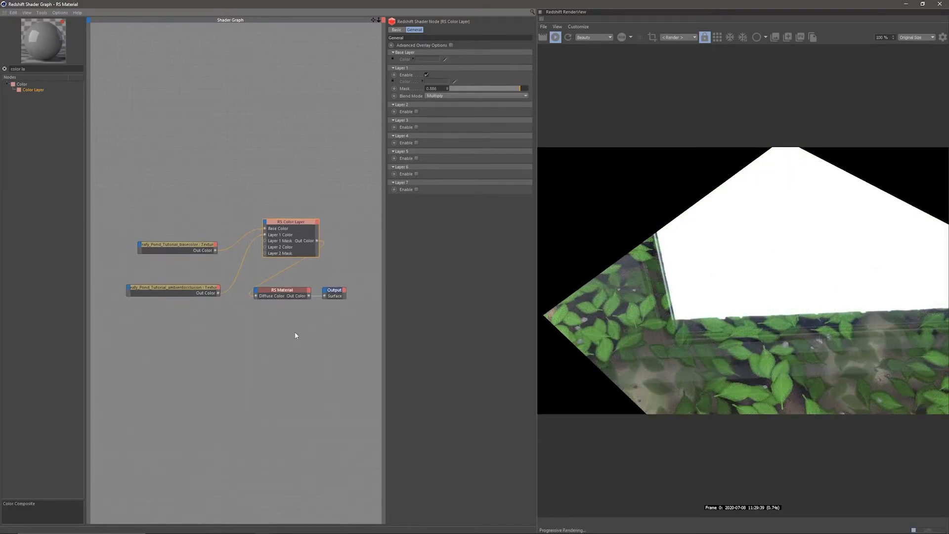
drag(279, 277, 316, 297)
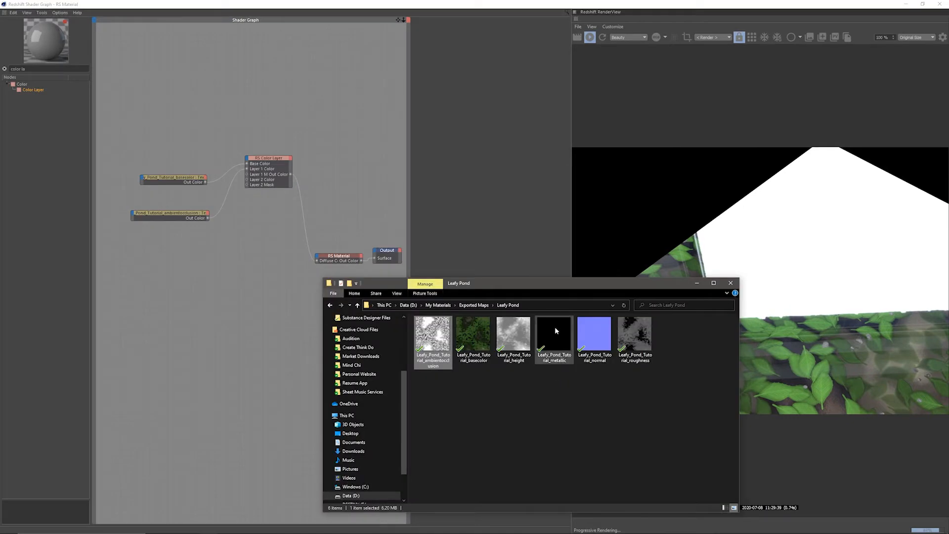
drag(554, 327, 219, 308)
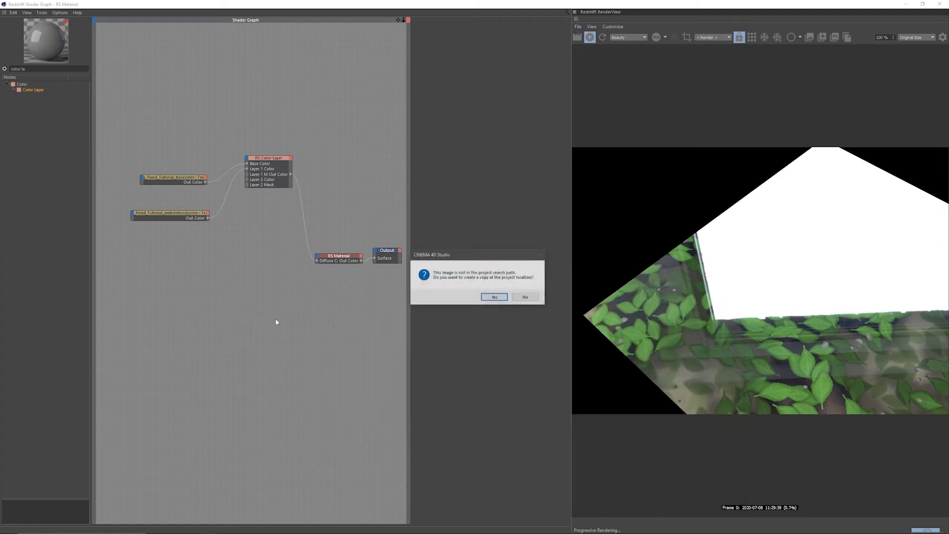
click(494, 297)
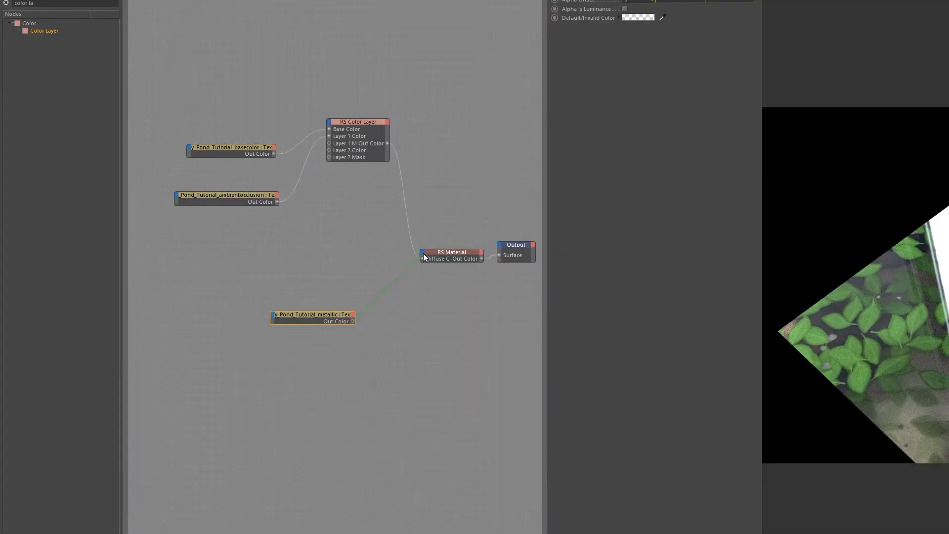
Step: Connect the metallic texture to the RS Material's Refl Metalness and align its node below the ambient occlusion texture
drag(423, 256, 423, 257)
mouse_move(470, 282)
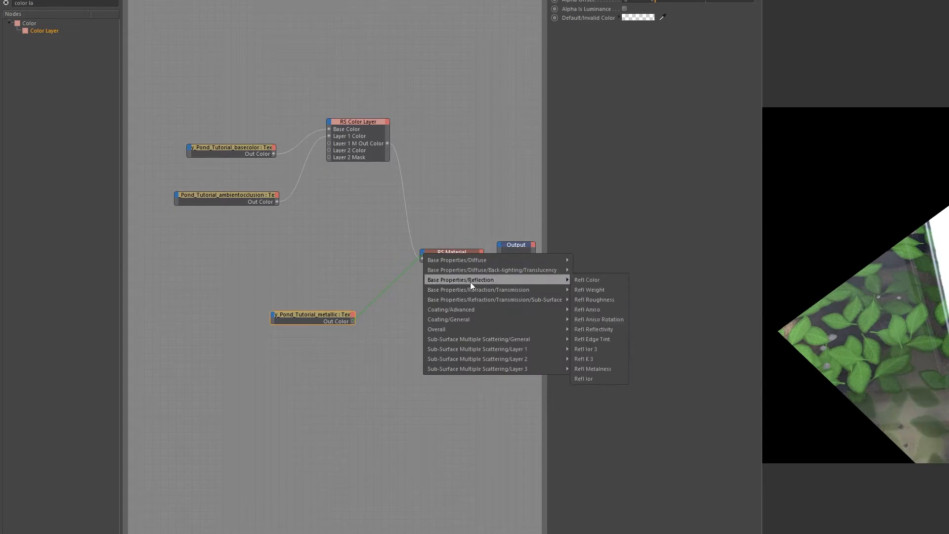
click(600, 368)
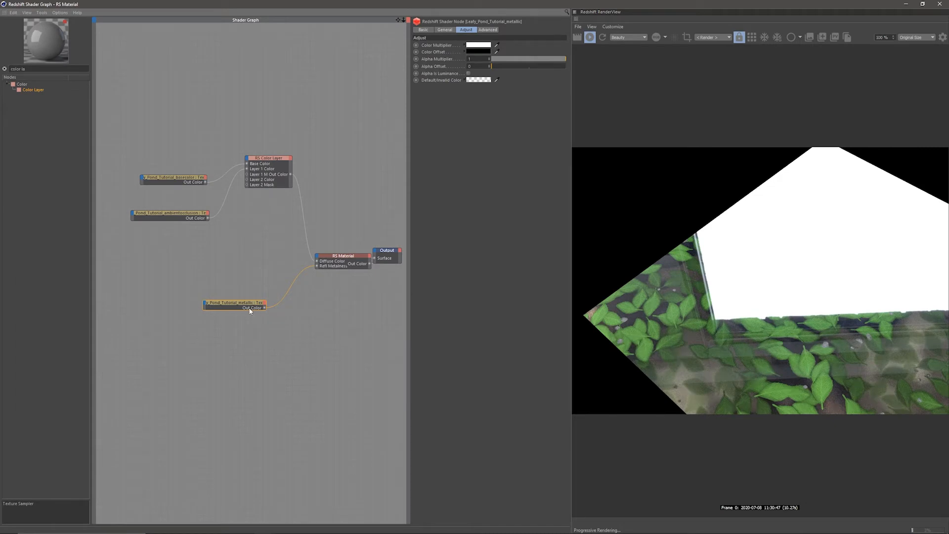
drag(252, 307, 196, 266)
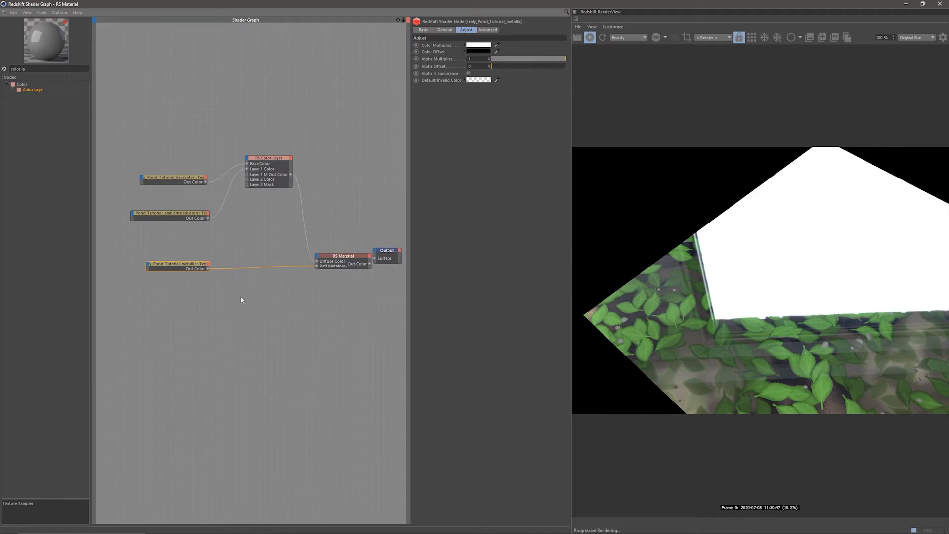
Step: Add the Leafy_Pond_Tutorial_roughness map from the Leafy Pond folder to the shader graph, without copying it to the project location
key(alt+Tab)
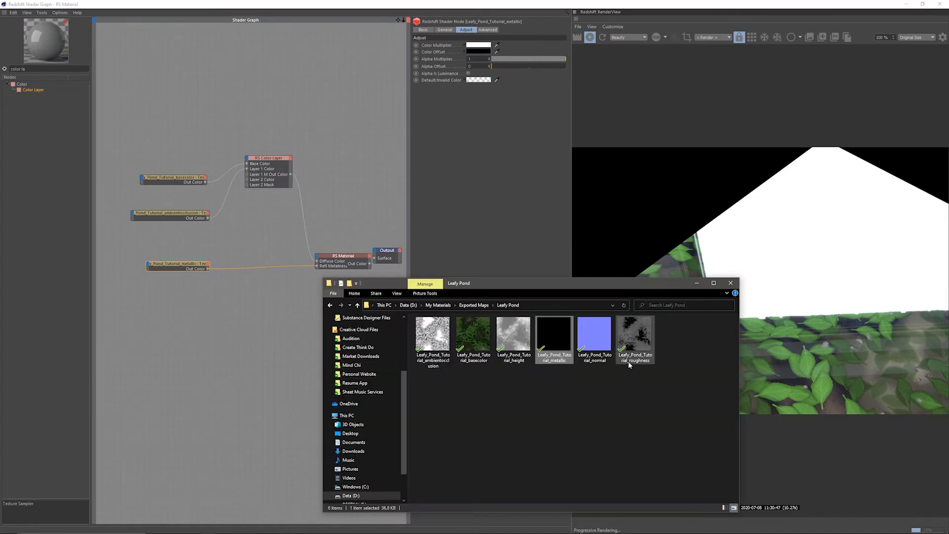
drag(636, 345, 192, 245)
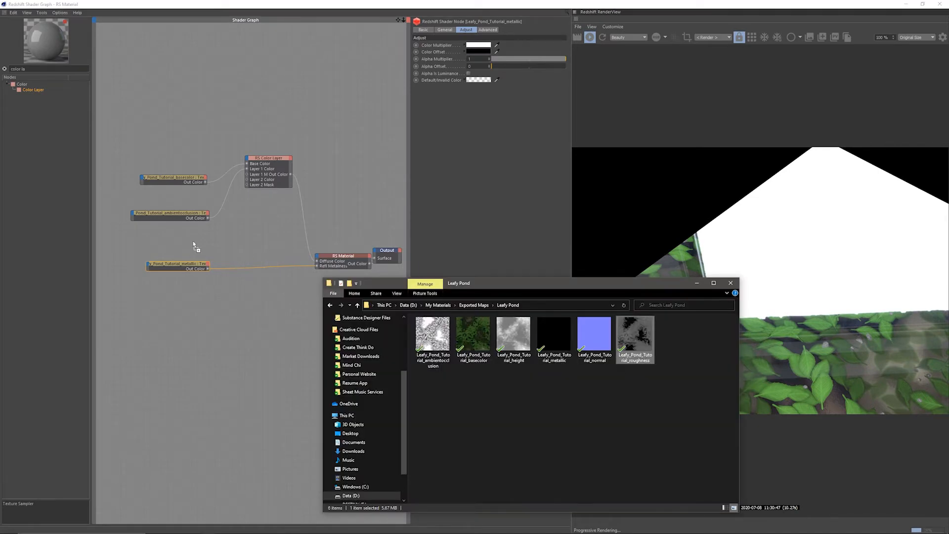
drag(222, 309, 223, 309)
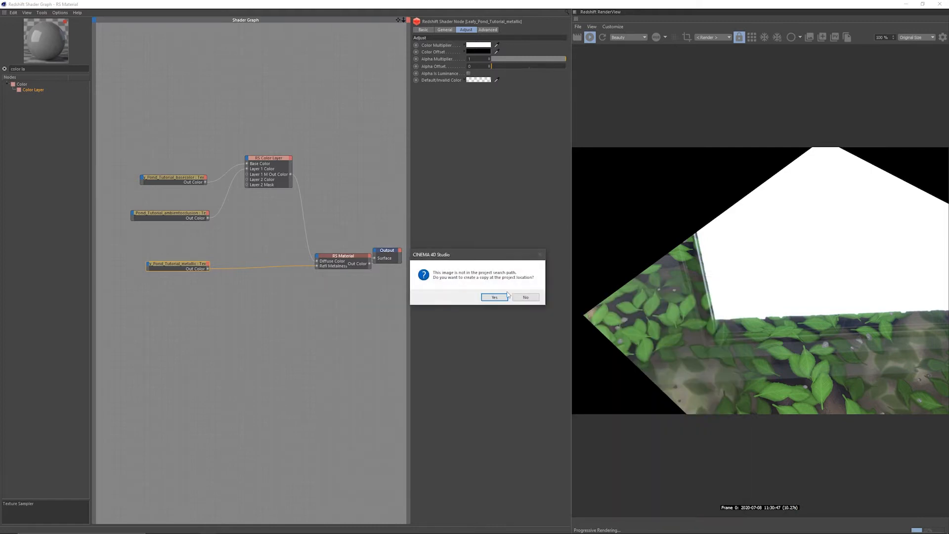
click(525, 297)
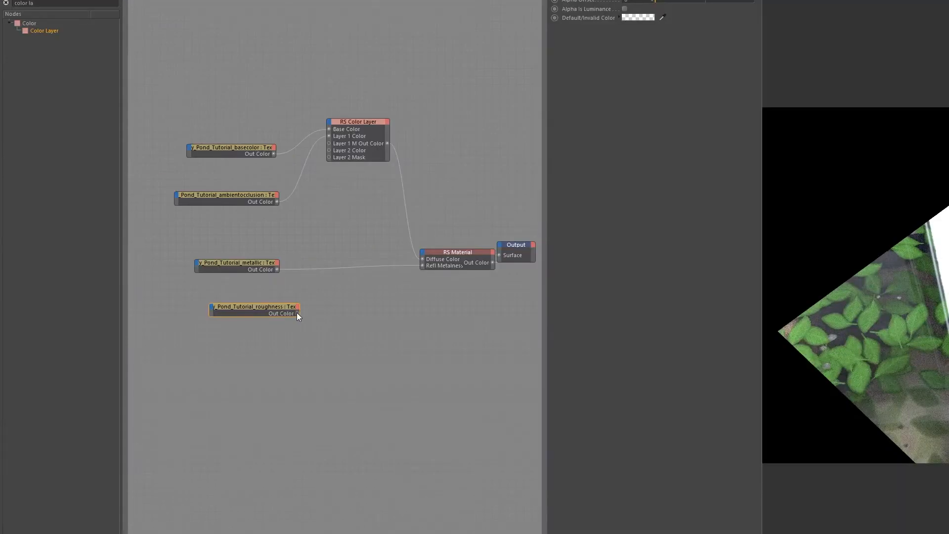
Step: Connect the roughness texture to the RS Material's Refl Roughness and set the material's reflection weight to about 0.1
drag(422, 253, 422, 252)
mouse_move(466, 278)
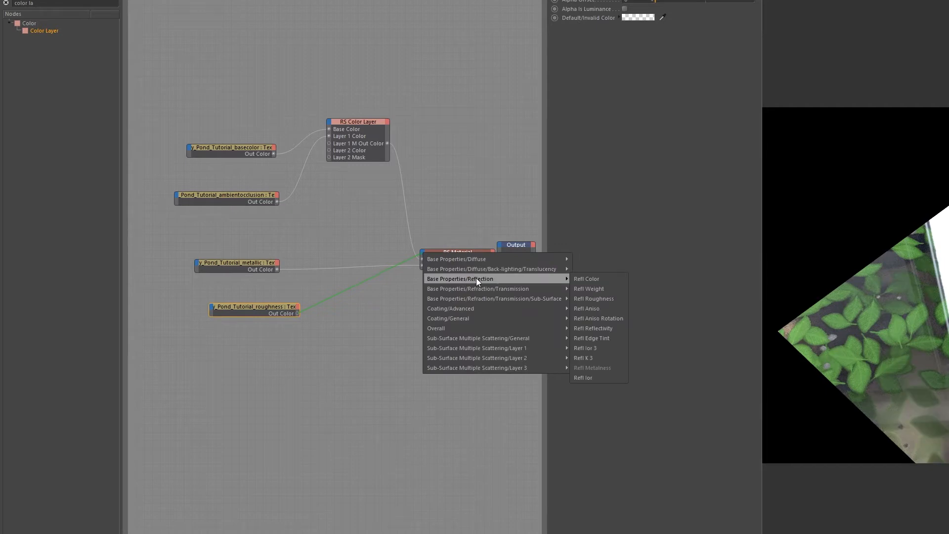
click(592, 299)
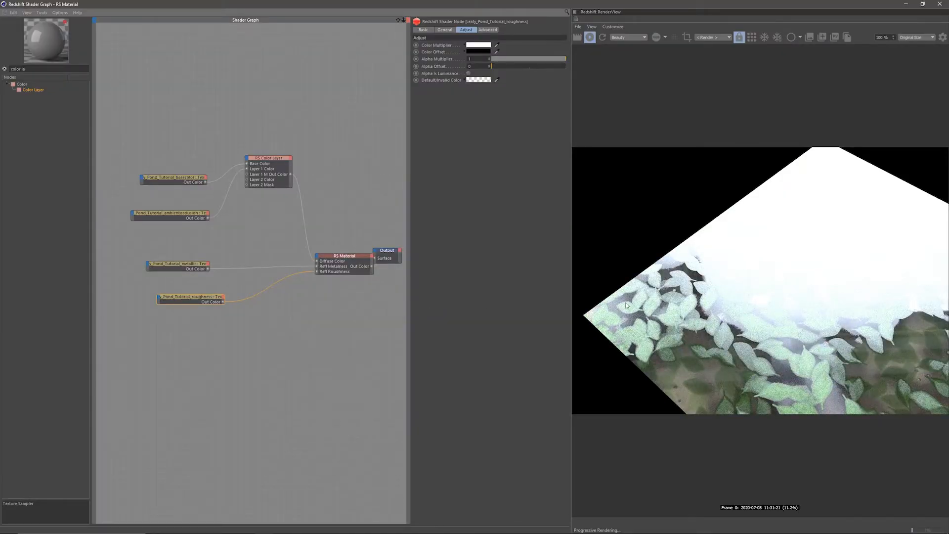
drag(351, 258, 334, 251)
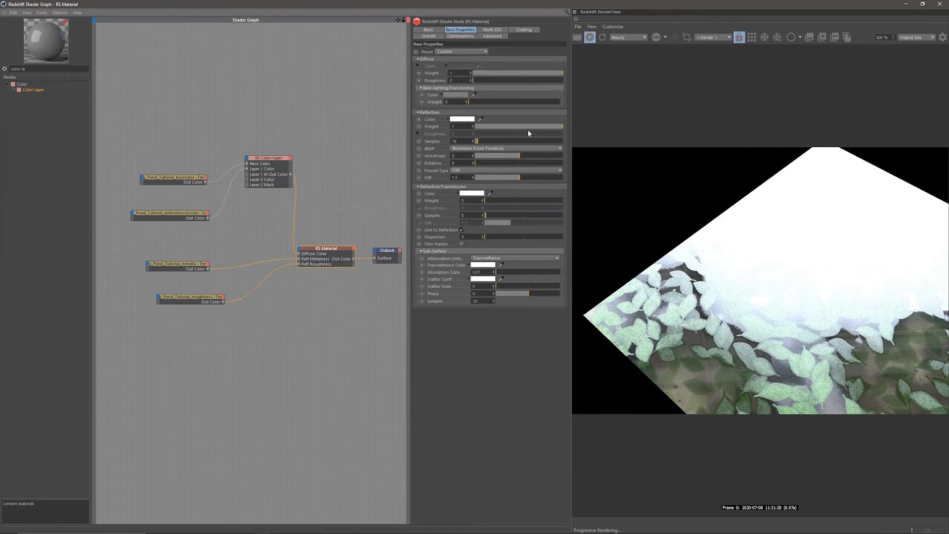
drag(550, 125, 479, 129)
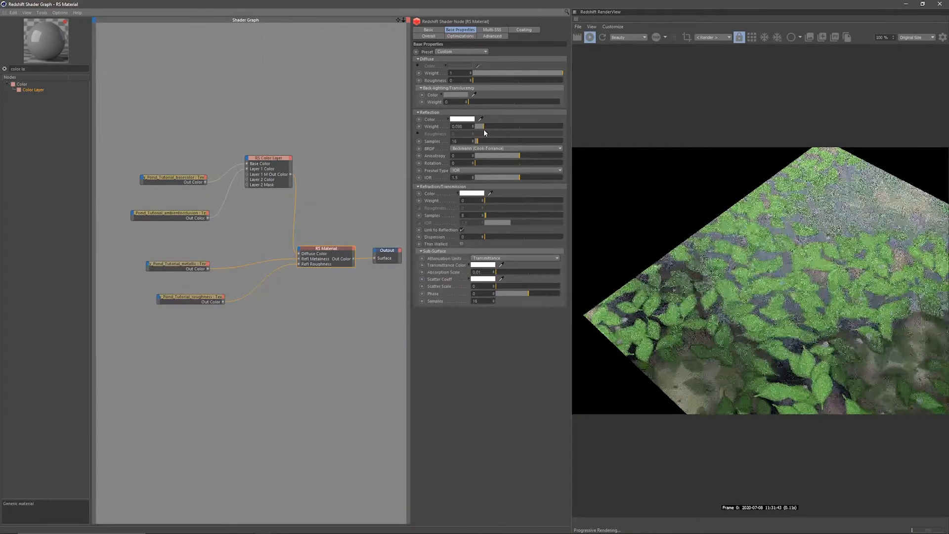
Step: Add the Leafy_Pond_Tutorial_normal map from the Leafy Pond folder and a Bump Map node to the shader graph
key(alt+Tab)
drag(597, 344, 203, 363)
click(274, 393)
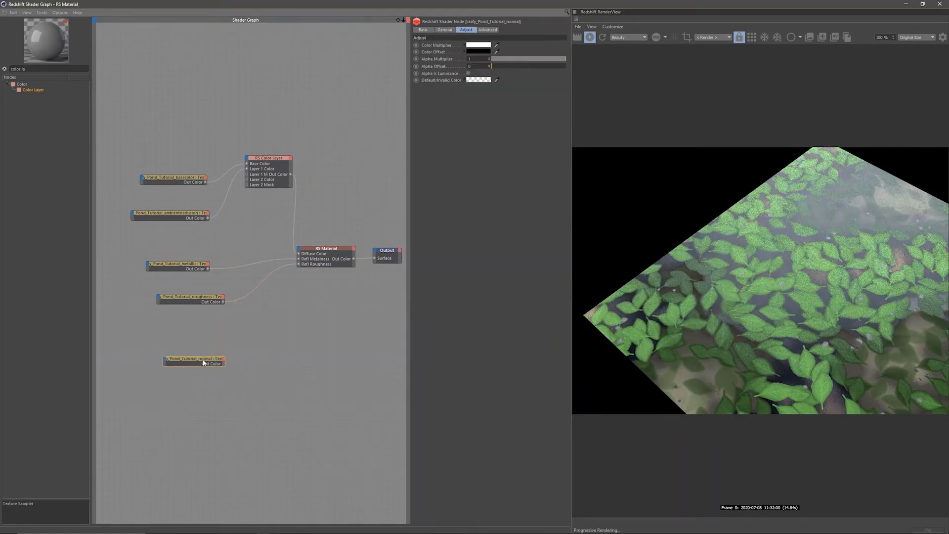
drag(27, 69, 1, 73)
text(bump)
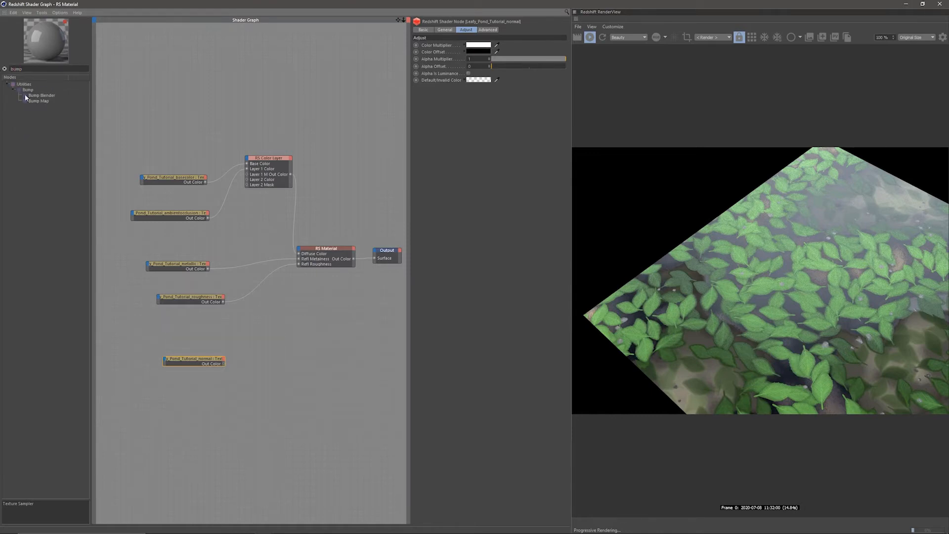
drag(35, 101, 285, 352)
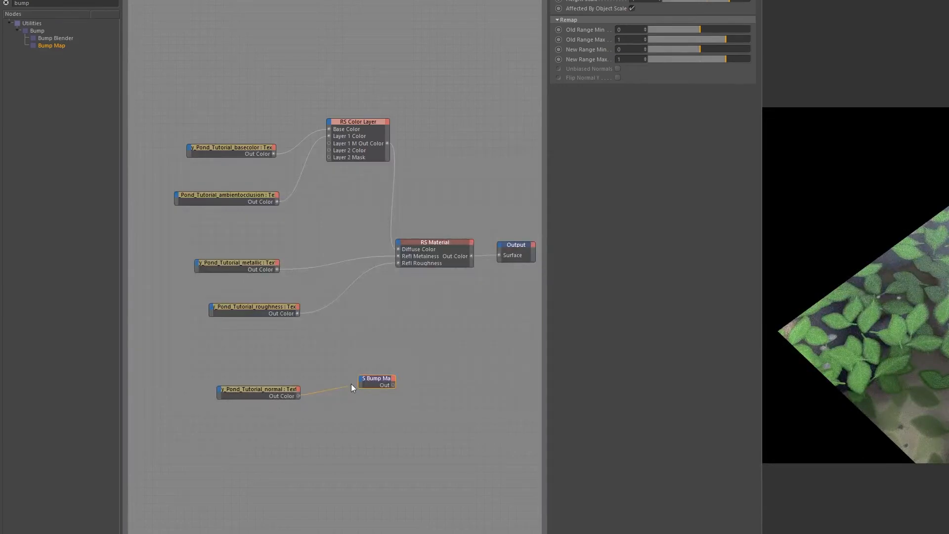
Step: Wire the normal texture into the Bump Map's Input and the Bump Map's output into the RS Material's overall Bump Input
drag(351, 384, 360, 379)
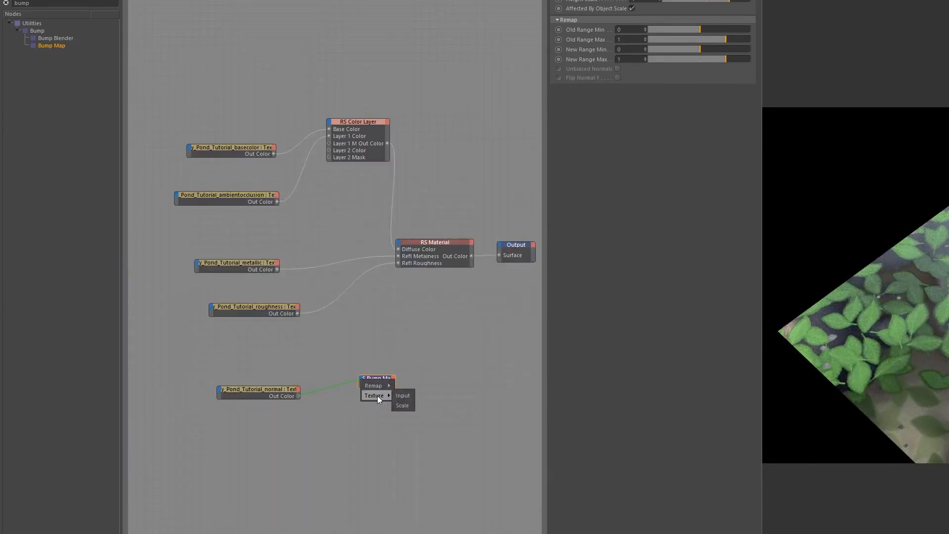
click(403, 395)
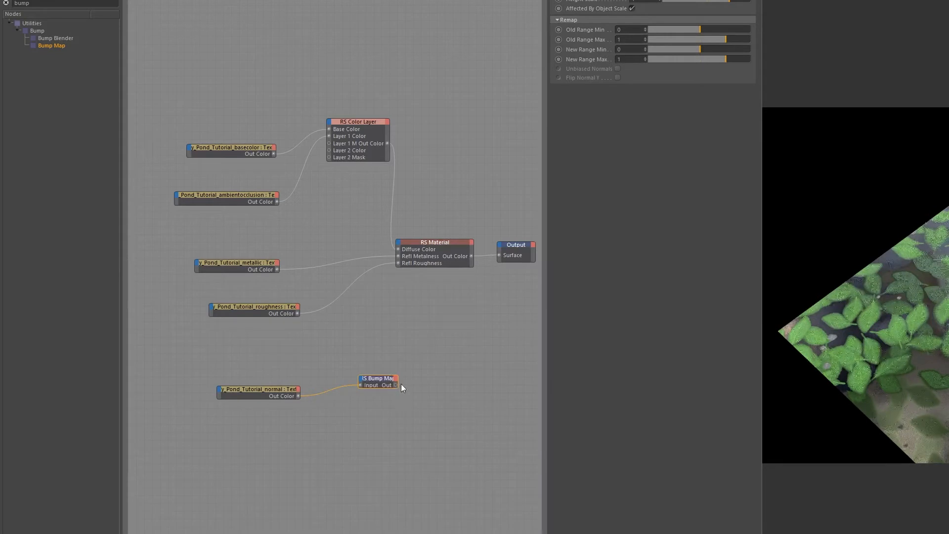
drag(396, 382, 400, 244)
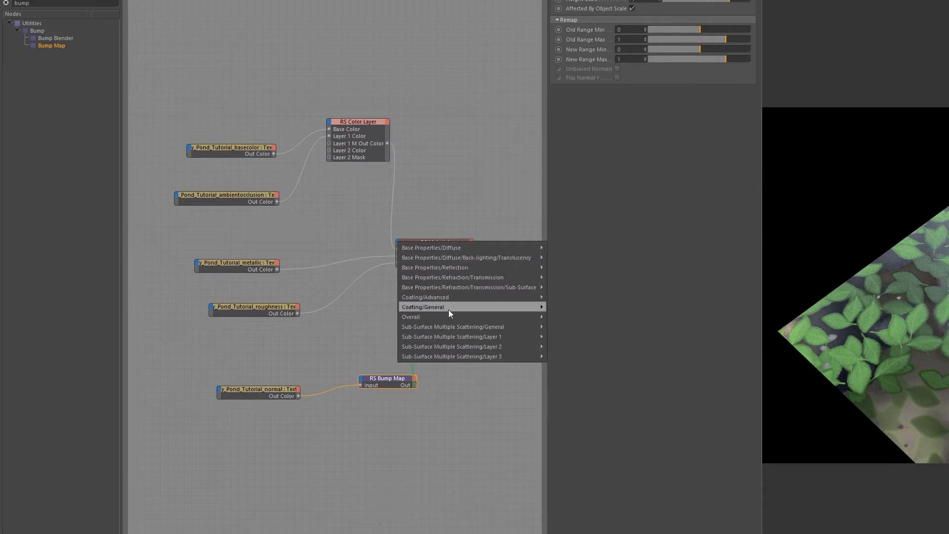
mouse_move(465, 315)
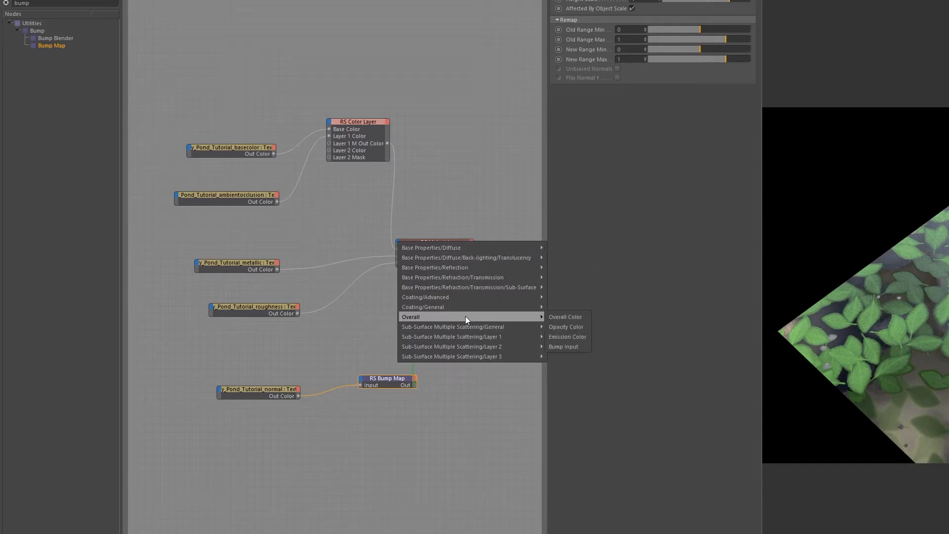
click(571, 345)
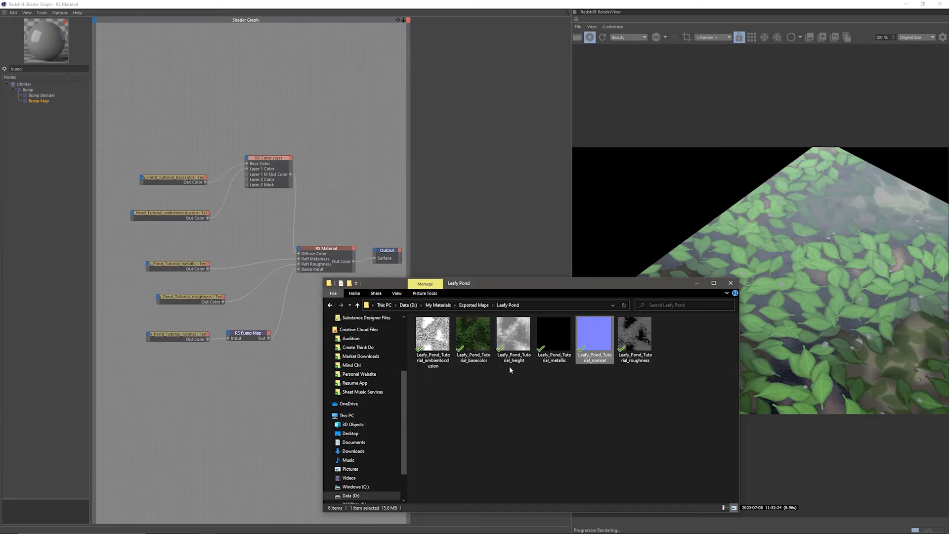
Step: Add the Leafy_Pond_Tutorial_height map from the Leafy Pond folder and a Displacement node to the shader graph
drag(517, 340, 159, 381)
key(Return)
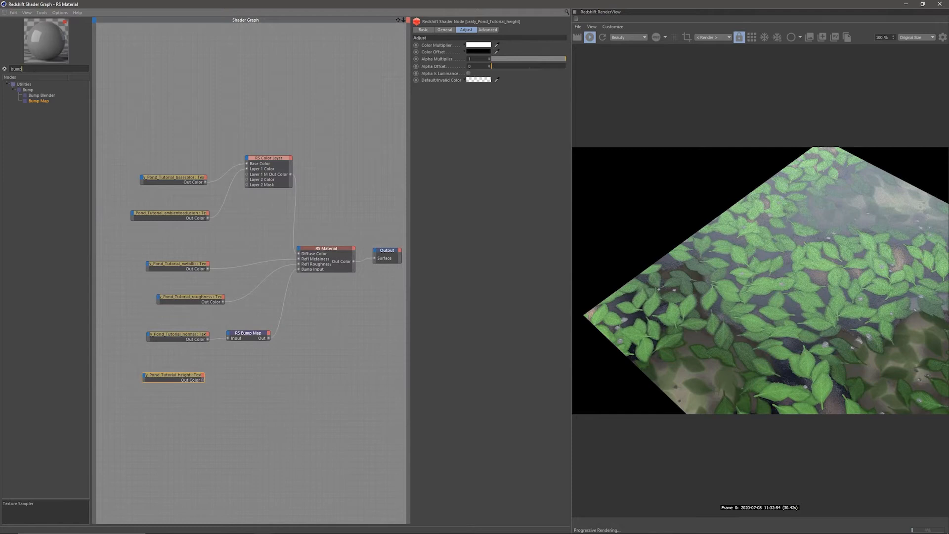
drag(23, 69, 1, 73)
text(dis)
drag(34, 97, 231, 386)
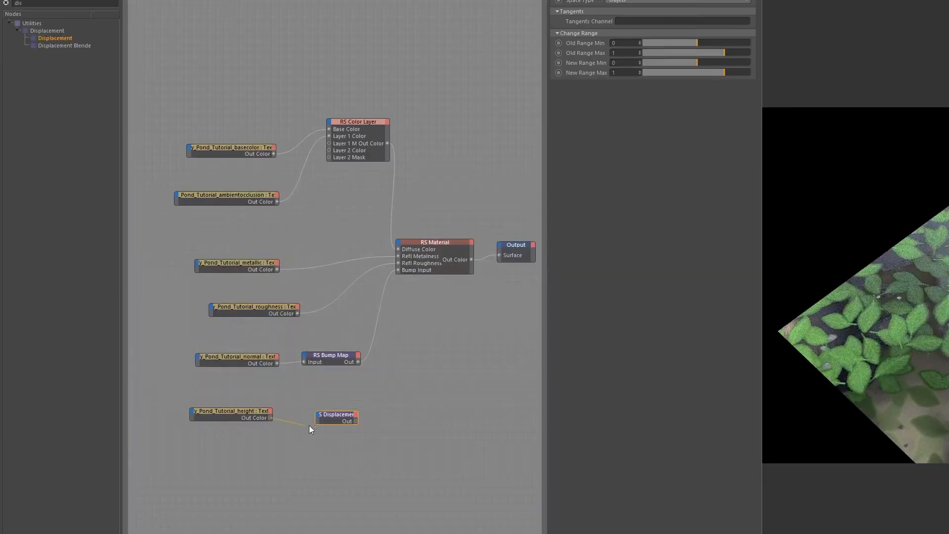
Step: Wire the height texture into the Displacement node's Tex Map and that node's output into the Output node's Displacement
drag(319, 417, 318, 415)
mouse_move(340, 429)
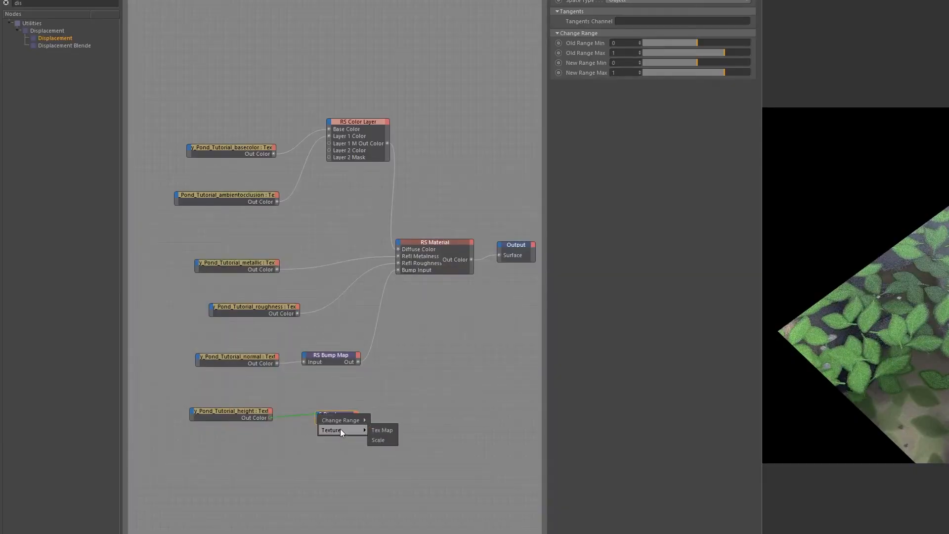
click(387, 431)
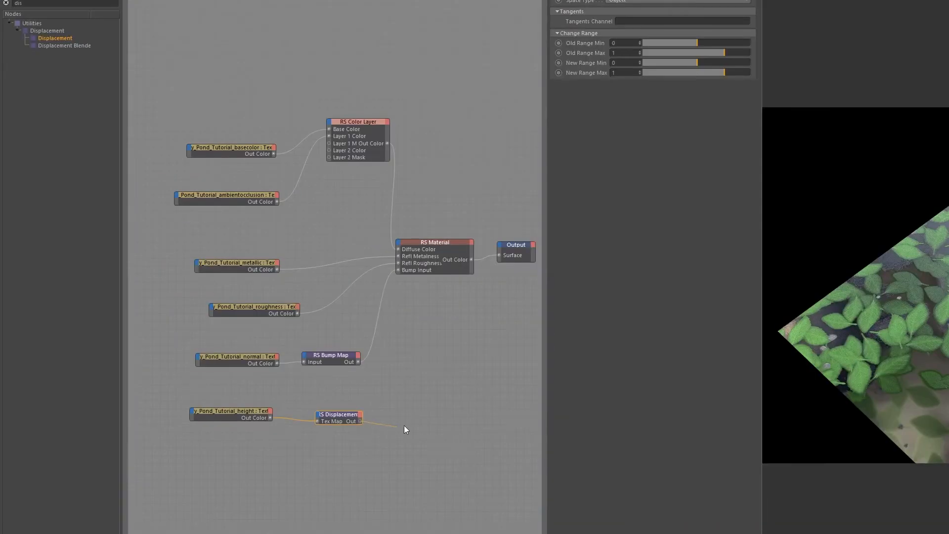
drag(405, 425, 511, 295)
drag(500, 245, 500, 245)
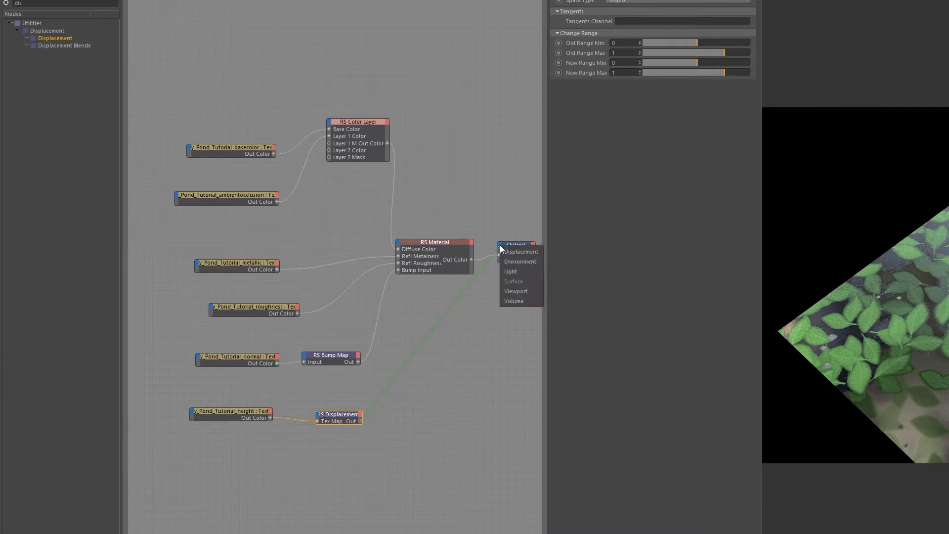
click(521, 251)
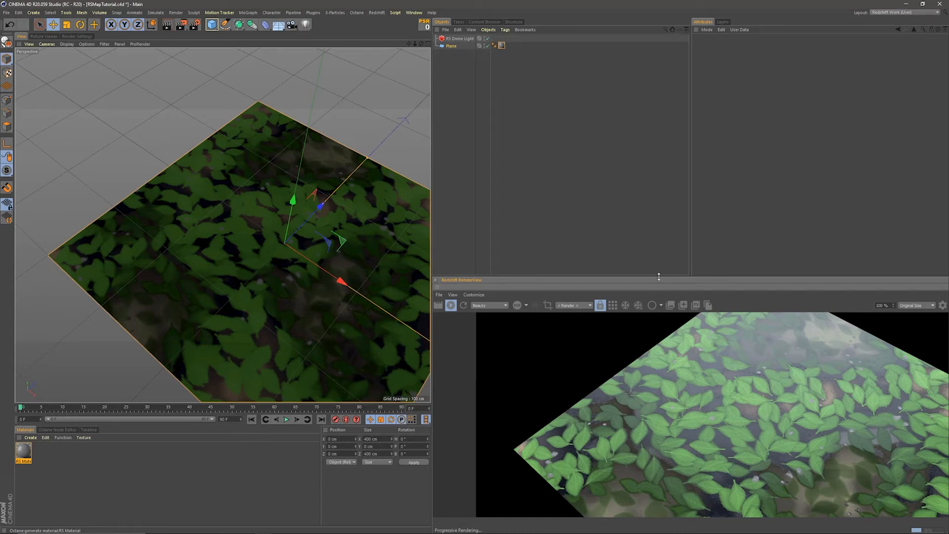
Step: Enlarge the render preview and add a Redshift Object tag to the Plane
drag(652, 275, 643, 187)
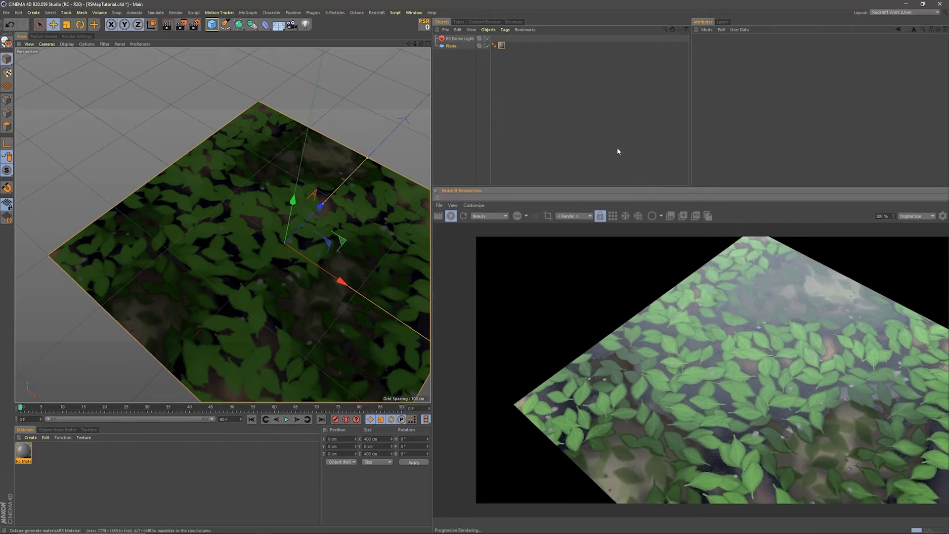
click(451, 46)
right_click(451, 46)
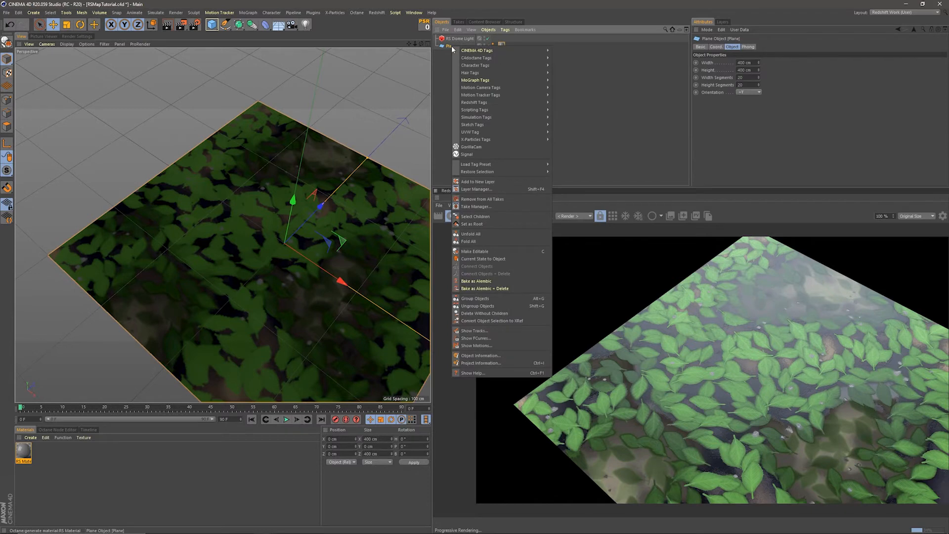
mouse_move(507, 104)
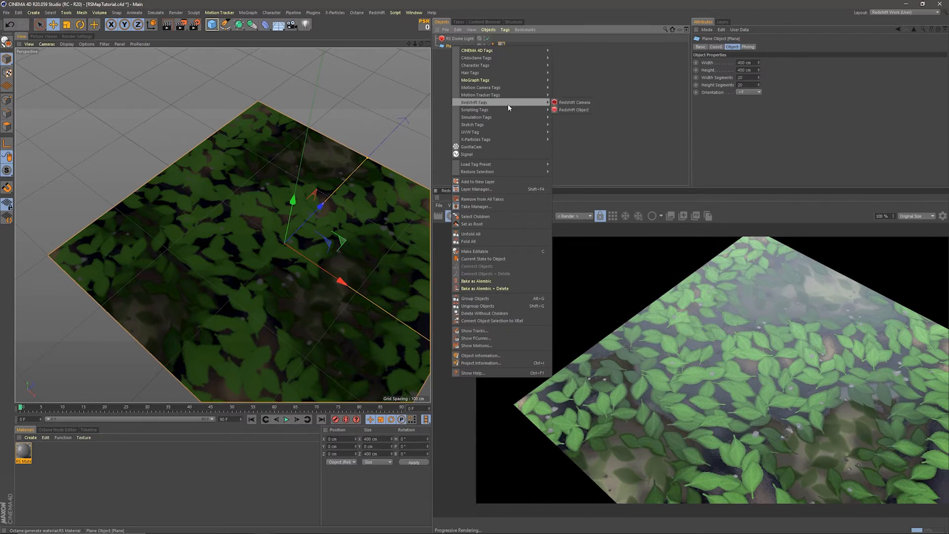
click(576, 110)
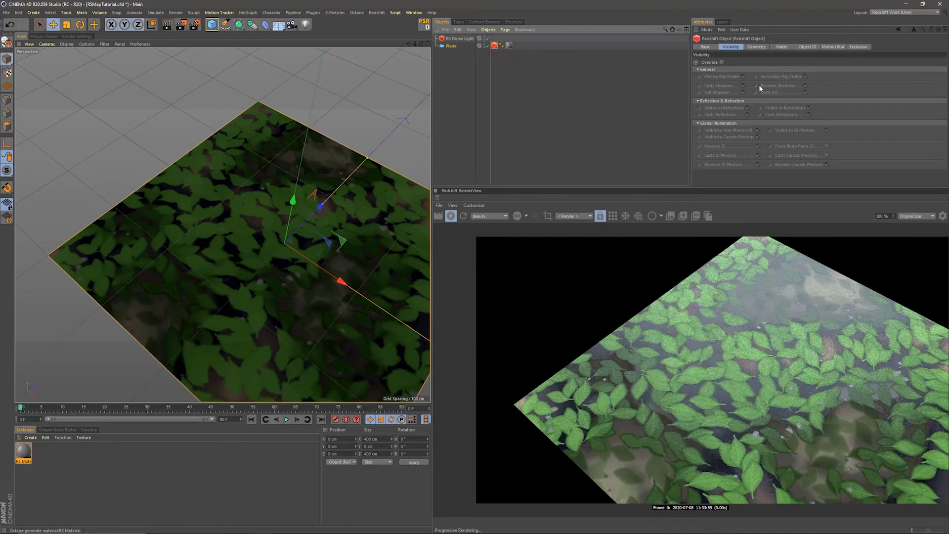
Step: Override the Plane's Redshift geometry settings and enable both tessellation and displacement
click(757, 47)
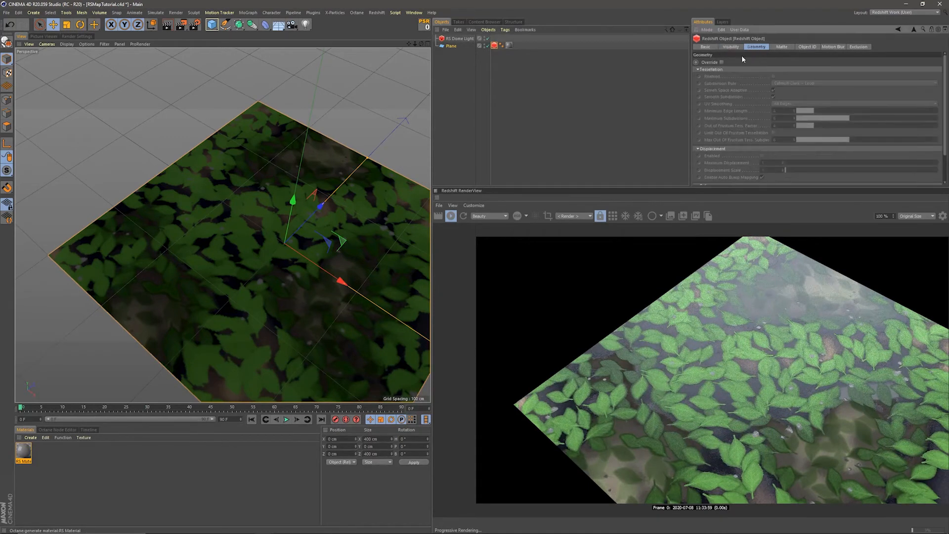
click(722, 63)
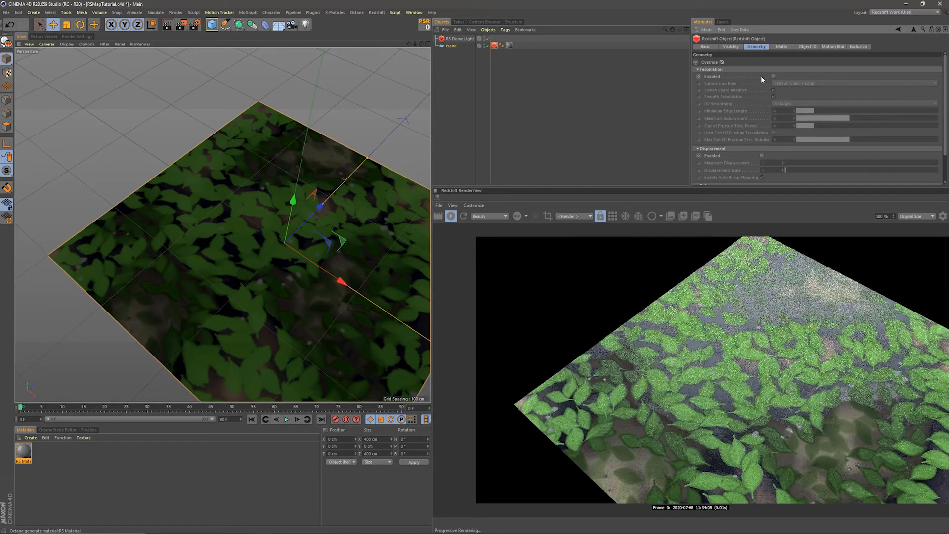
click(773, 76)
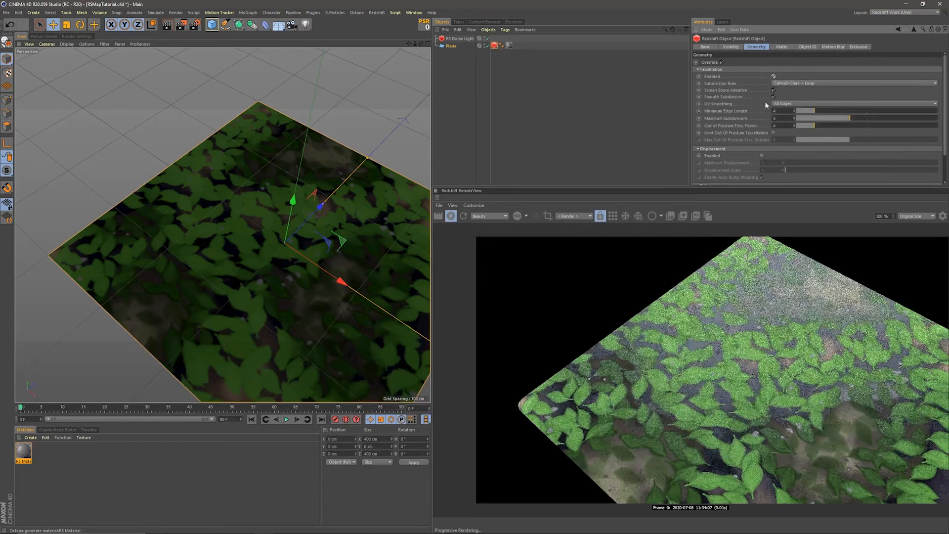
click(762, 155)
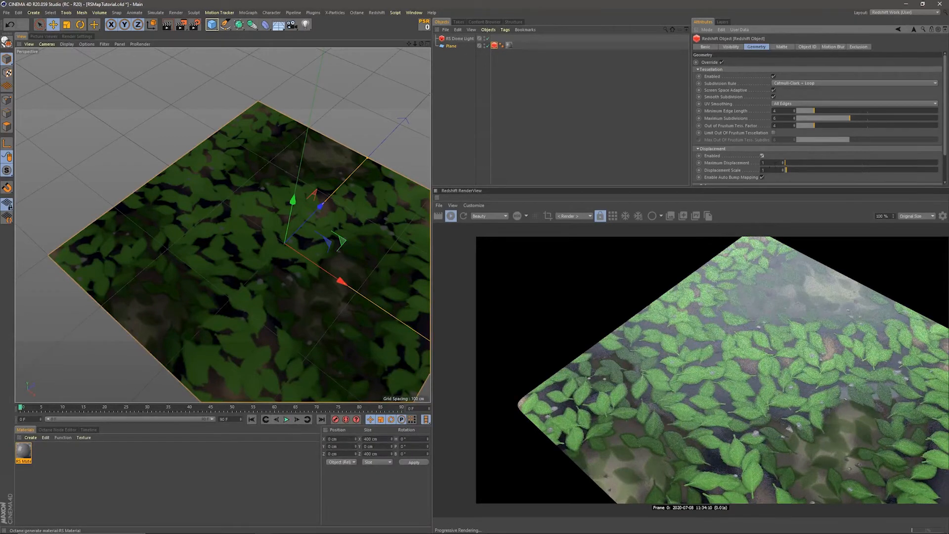
Step: Set the Plane's Maximum Displacement to 2 and its Displacement Scale to 5
double_click(769, 163)
text(2)
key(Return)
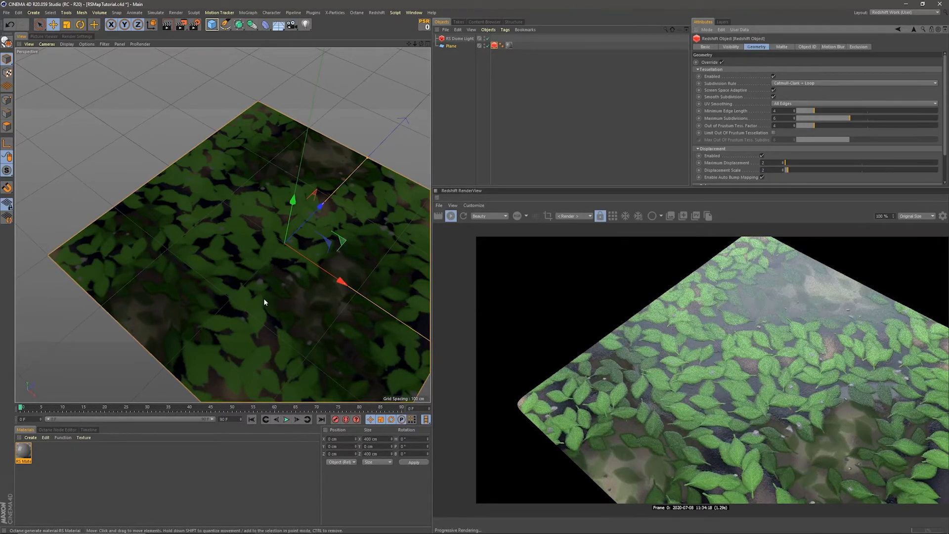
alt+drag(265, 302, 265, 269)
alt+right_drag(265, 269, 307, 278)
alt+middle_drag(292, 293, 280, 250)
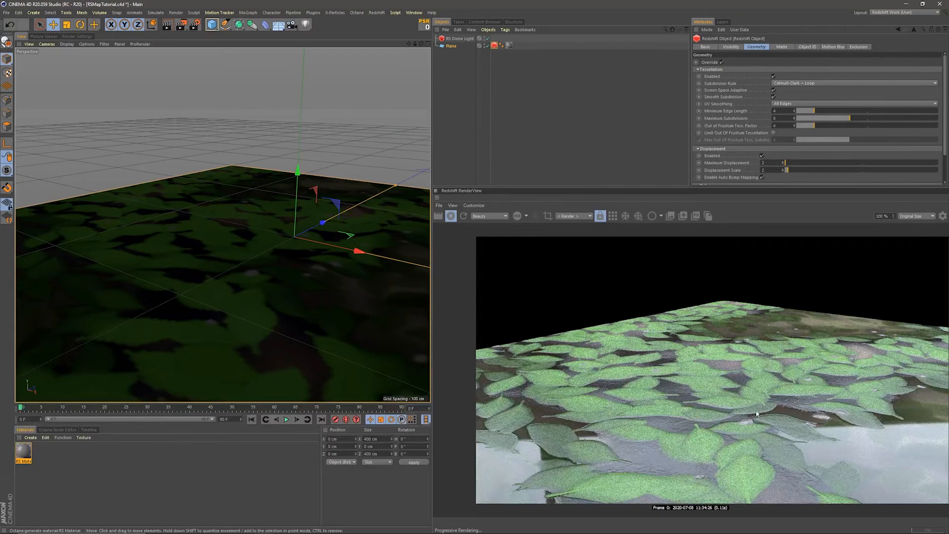
drag(786, 170, 811, 170)
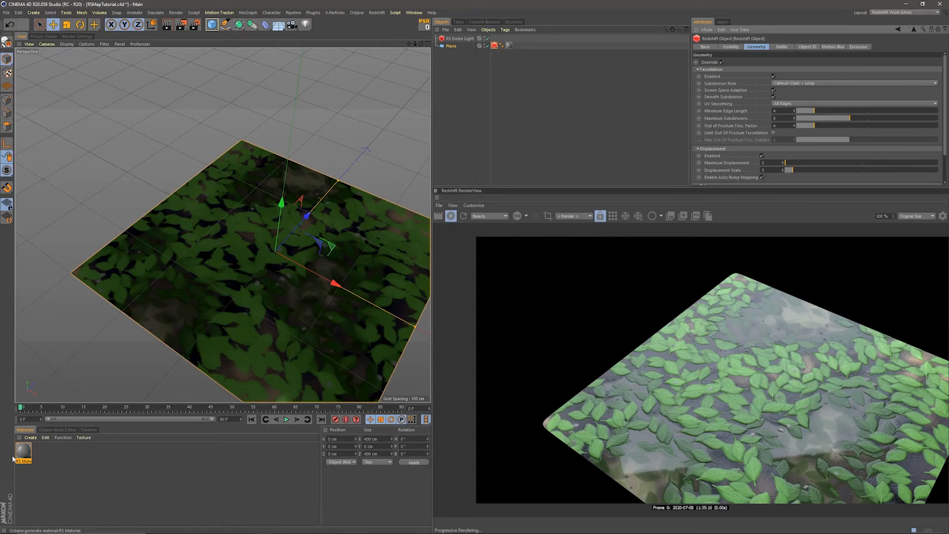
Step: Lower the RS Material node's Reflection Weight to 0.045 and check the plane's reflections from several angles
key(alt+Tab)
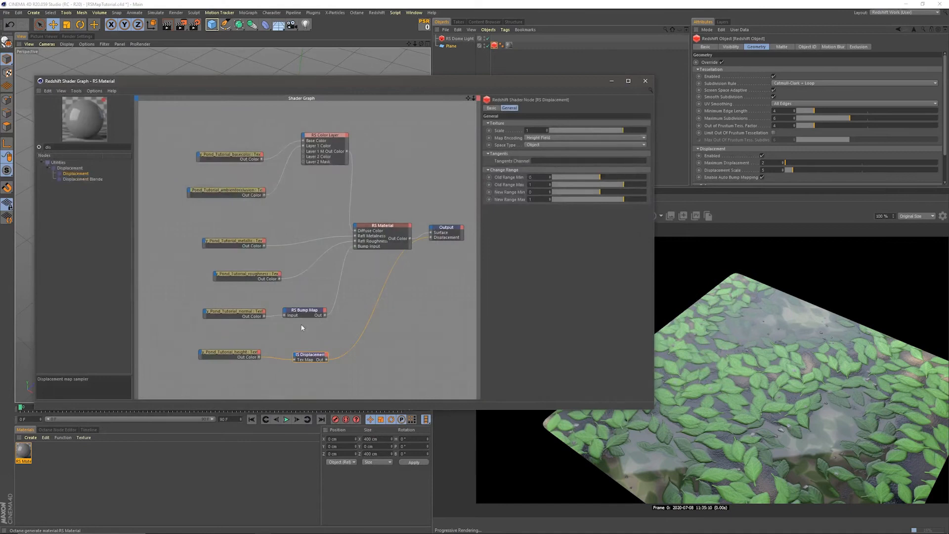
click(382, 226)
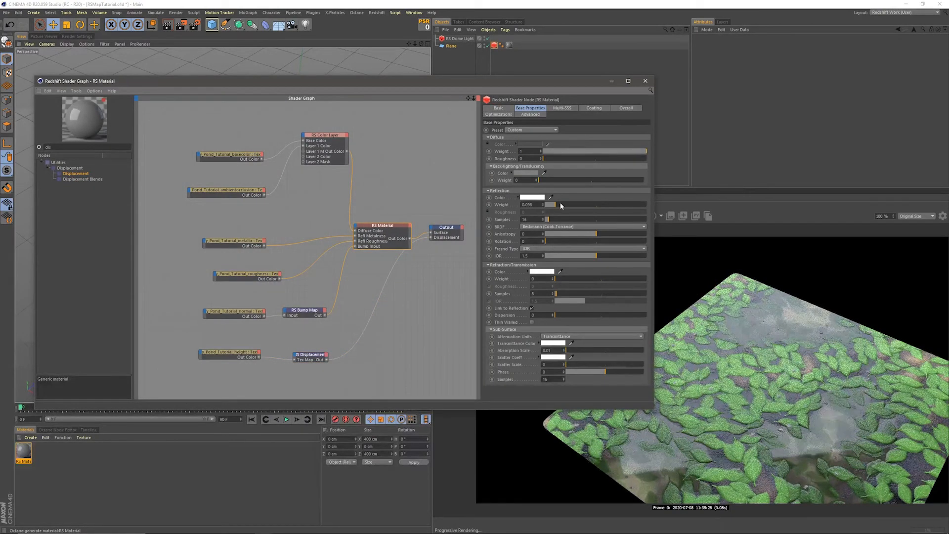
drag(560, 202, 548, 206)
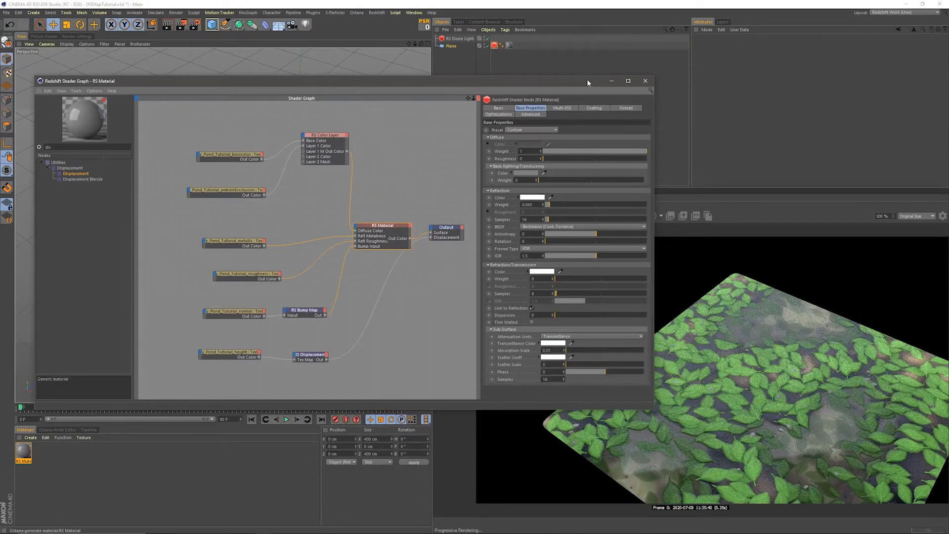
click(645, 80)
alt+drag(286, 277, 289, 273)
alt+middle_drag(289, 273, 270, 240)
alt+right_drag(270, 238, 301, 233)
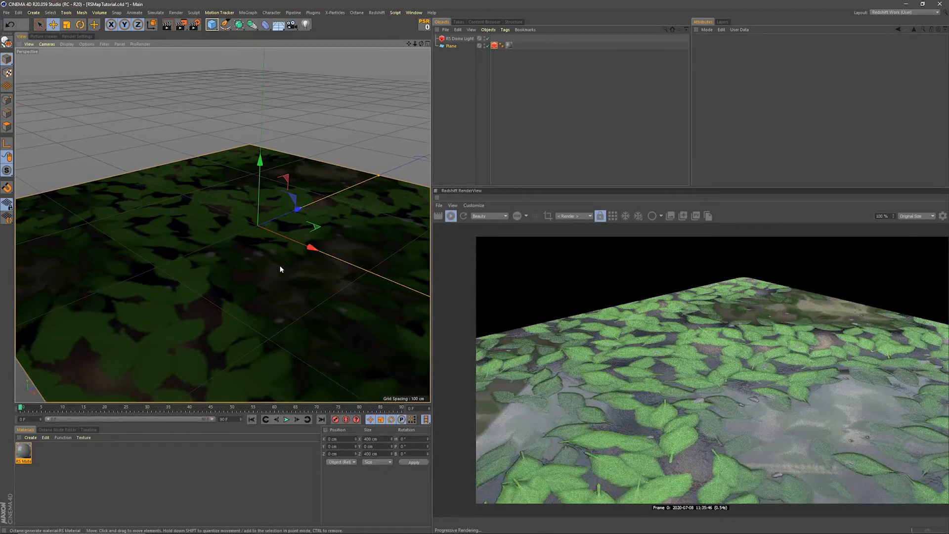
mouse_move(279, 269)
alt+right_down()
mouse_move(306, 270)
mouse_move(295, 278)
alt+right_up()
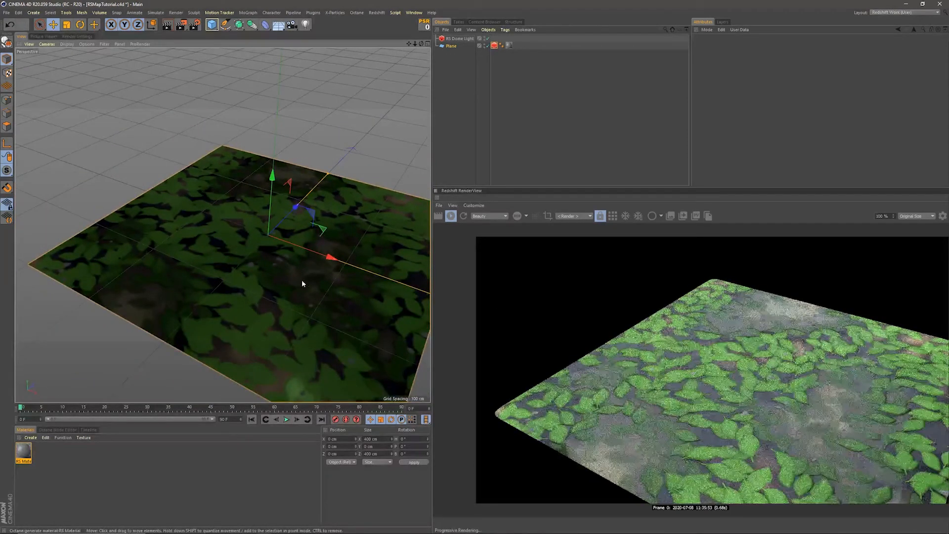
alt+middle_drag(305, 289, 296, 279)
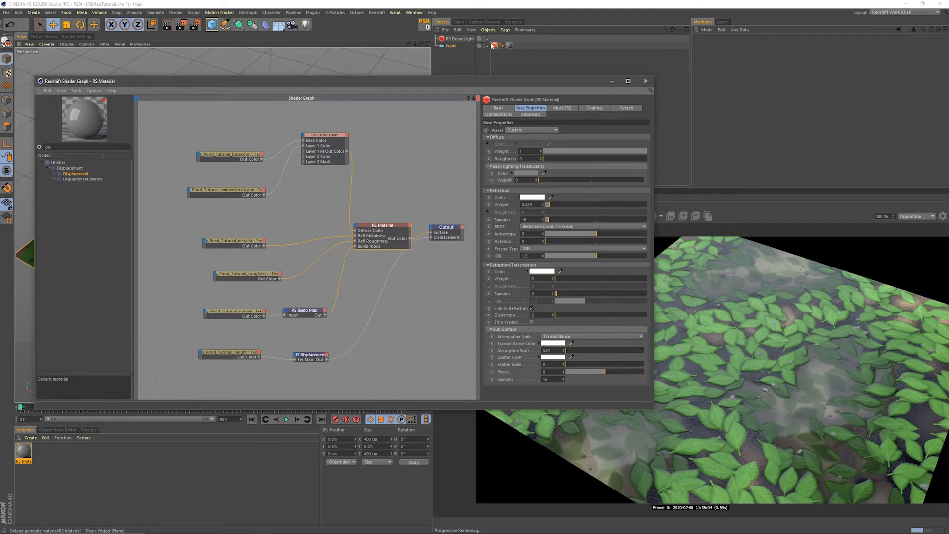
click(645, 80)
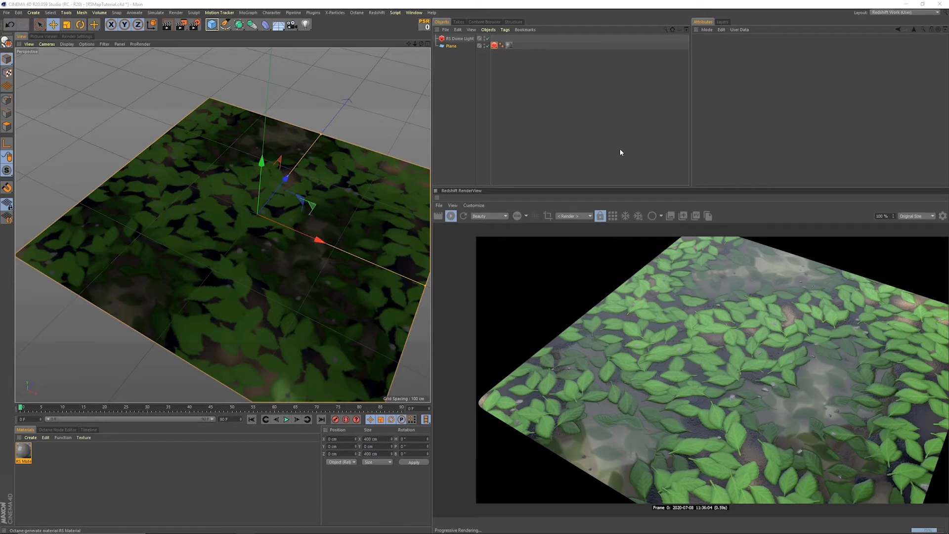
Step: Load the Leafy_Pond_Tutorial.sbsar substance into the scene without copying it to the project location
click(293, 13)
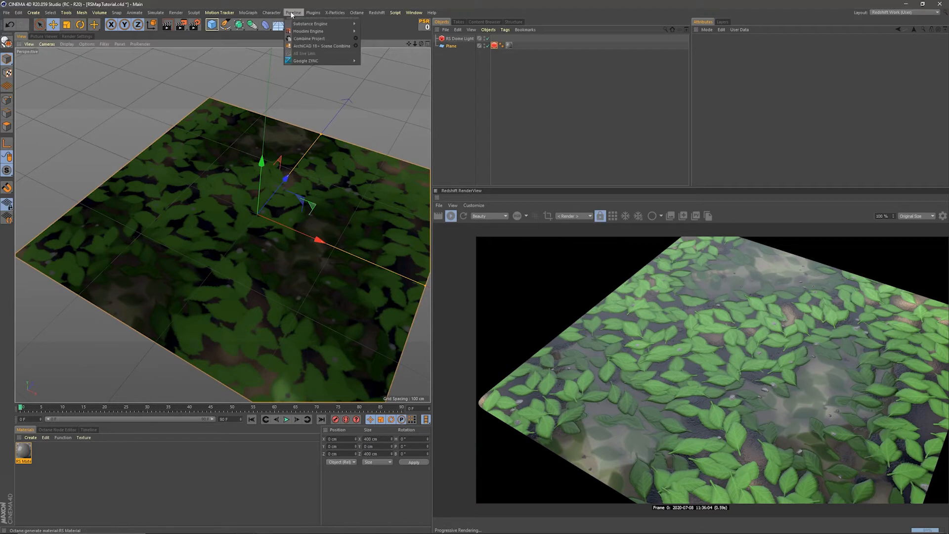
mouse_move(298, 24)
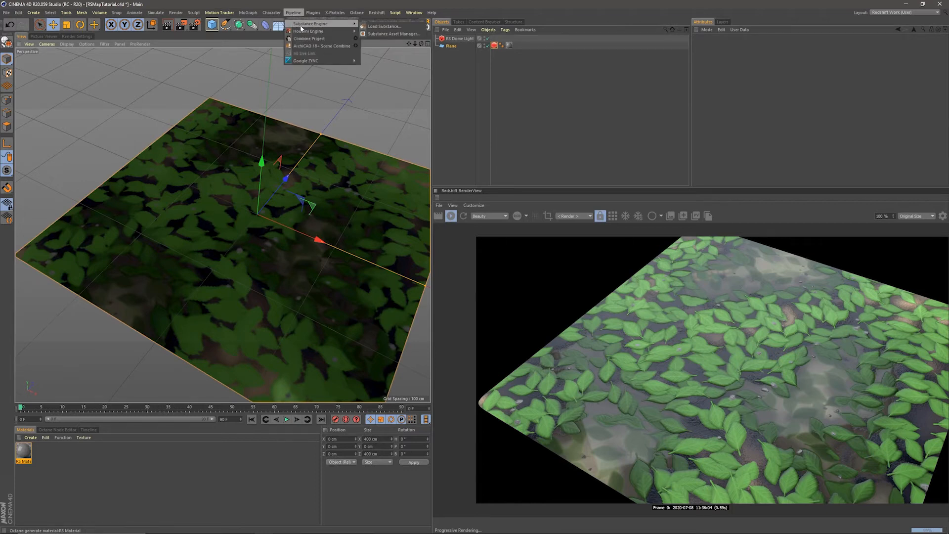
click(384, 27)
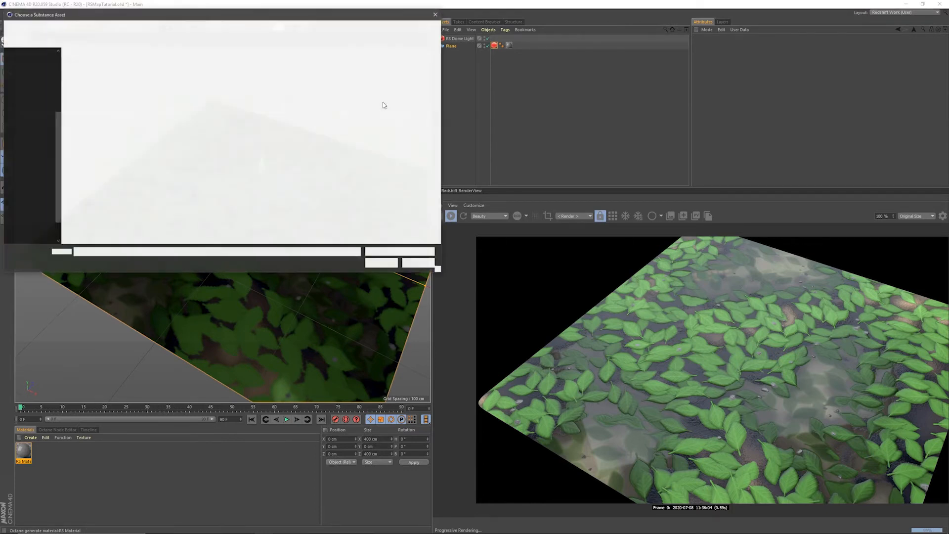
double_click(213, 110)
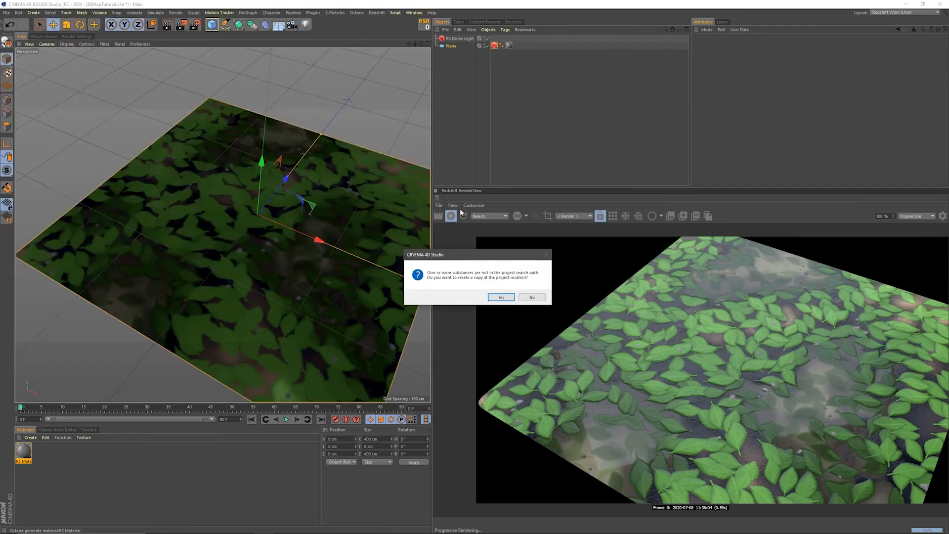
click(532, 297)
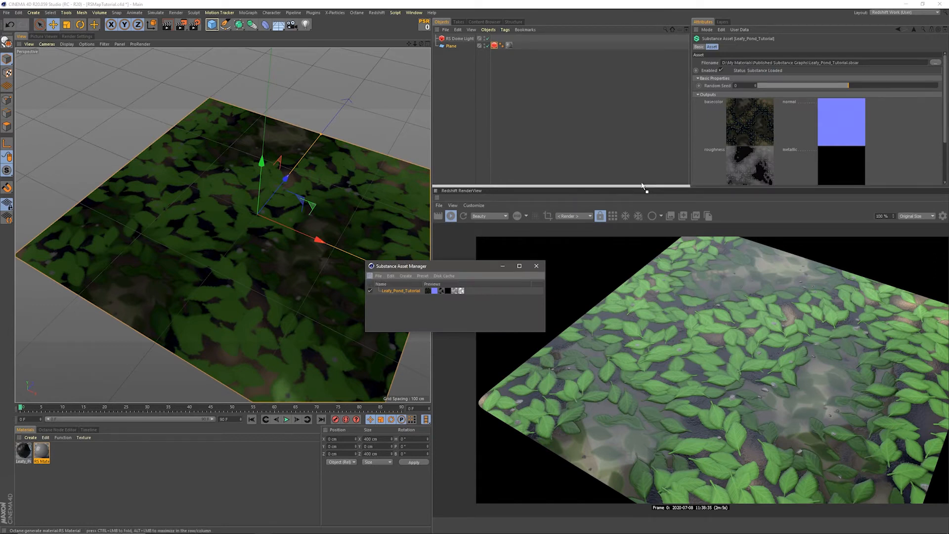
Step: Dock the Substance Asset Manager beneath the object list and look through the Leafy_Pond_Tutorial output maps
drag(641, 187, 639, 185)
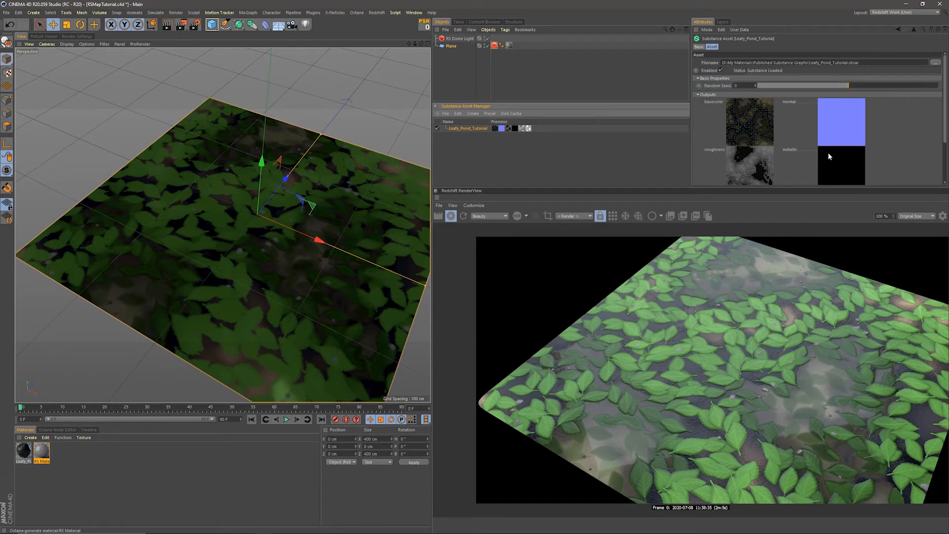
scroll(785, 121, down, 4)
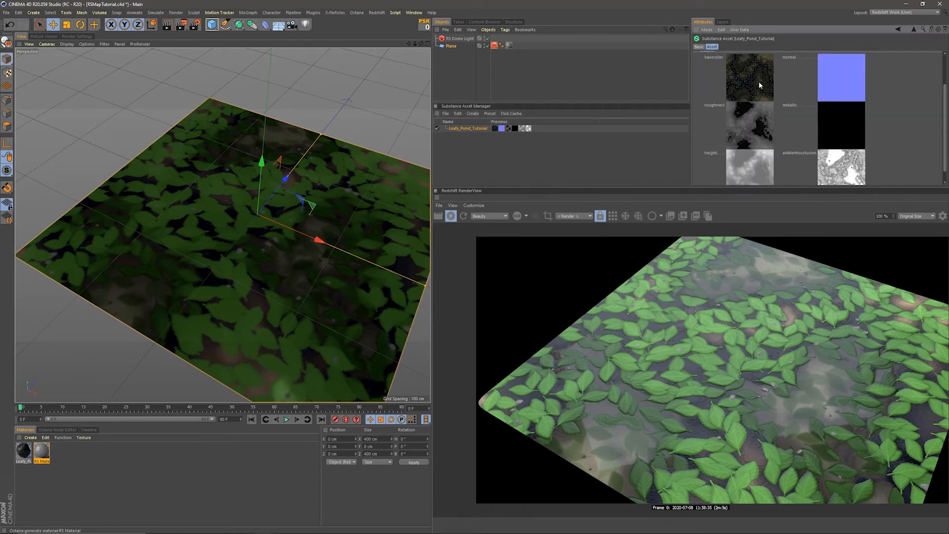
scroll(760, 125, up, 4)
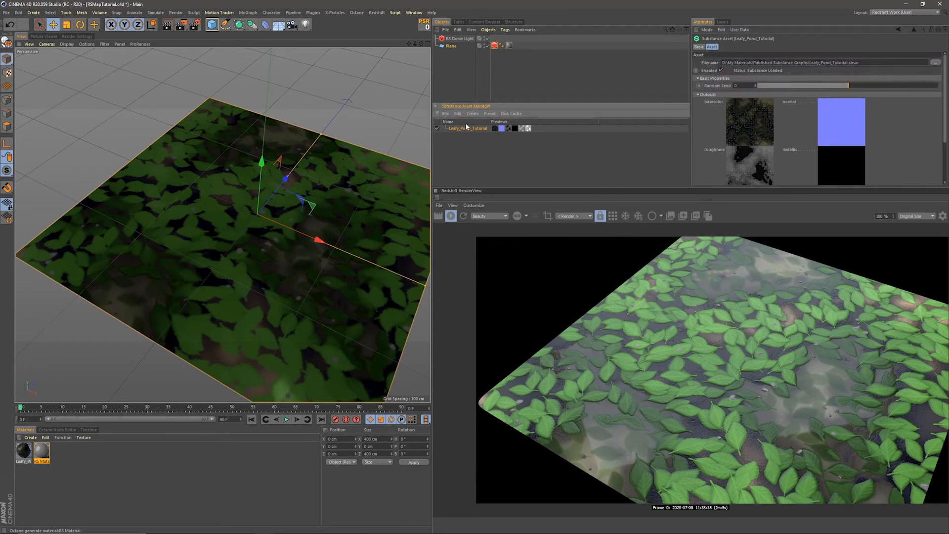
Step: Remove the RS Material texture tag from the Plane and apply the Leafy_Pond_Tutorial substance material instead
click(508, 46)
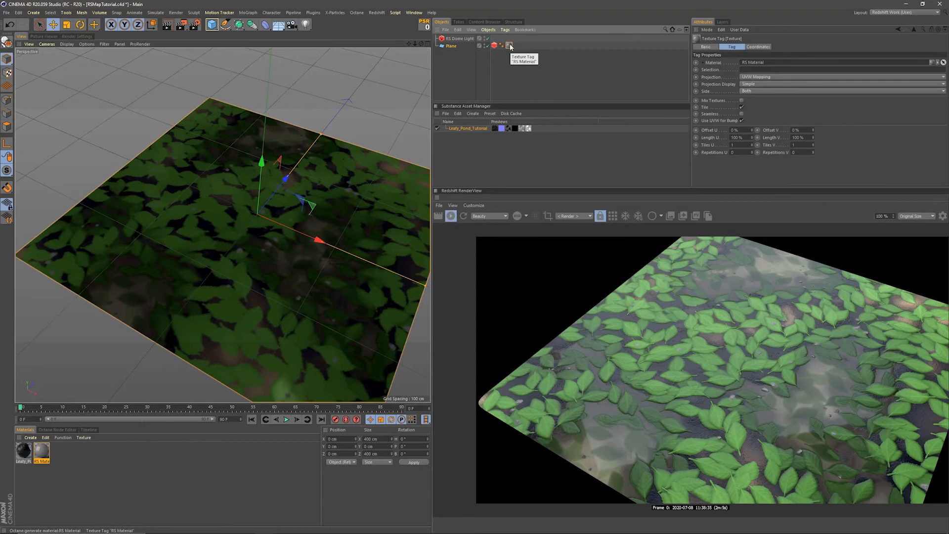
key(Delete)
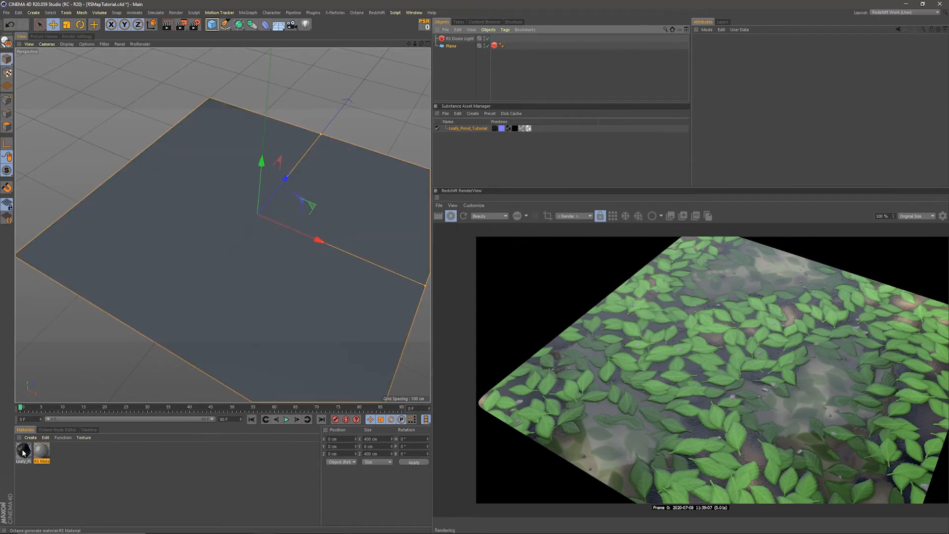
drag(41, 450, 250, 274)
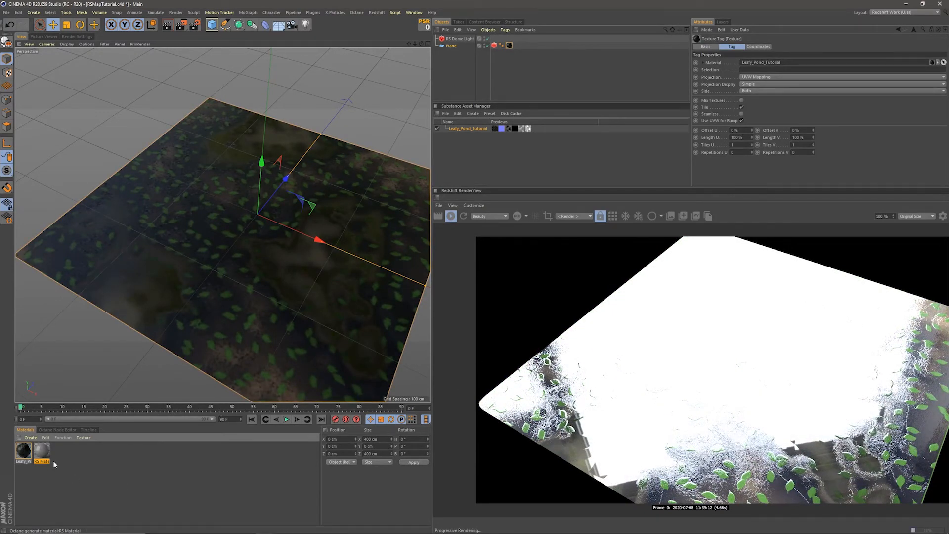
Step: Convert the Leafy_Pond_Tutorial material to Redshift, replacing the original with Convert and Replace Materials
click(23, 455)
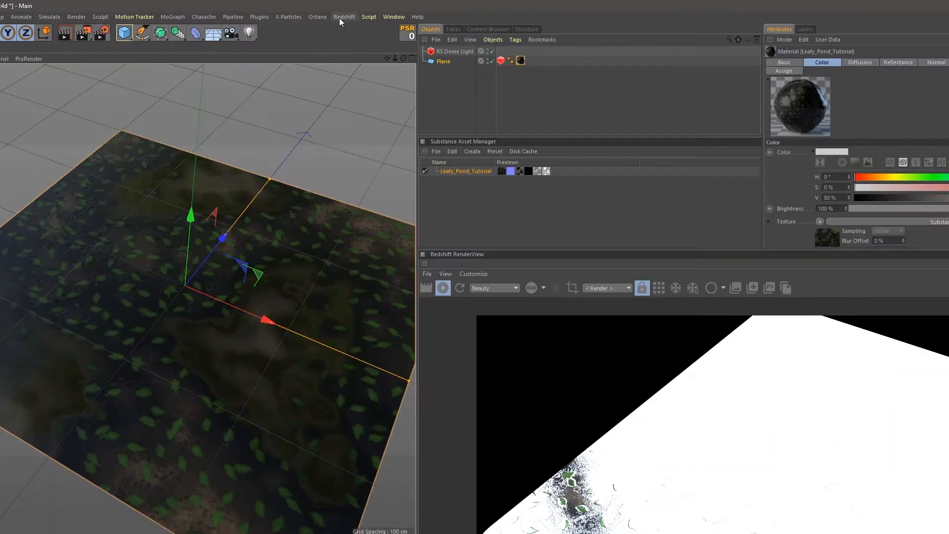
click(372, 12)
mouse_move(385, 63)
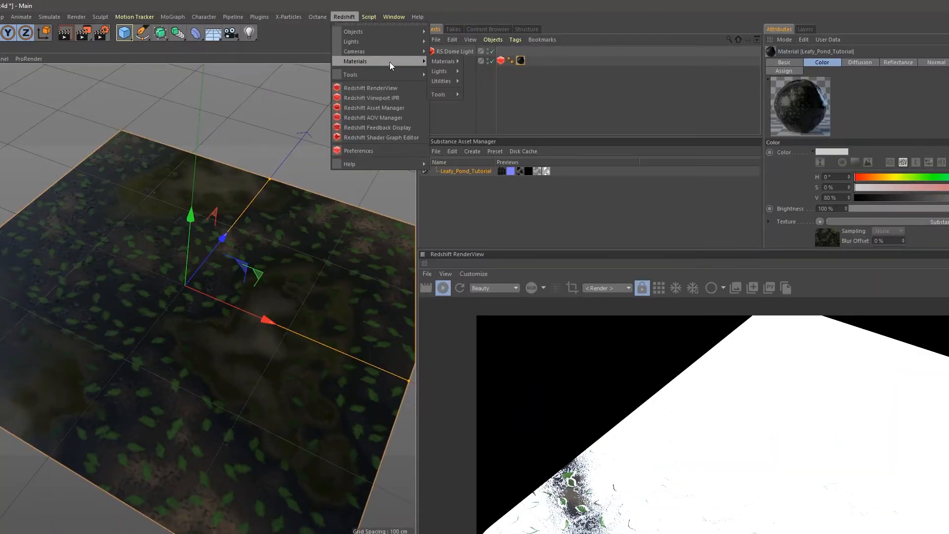
mouse_move(443, 95)
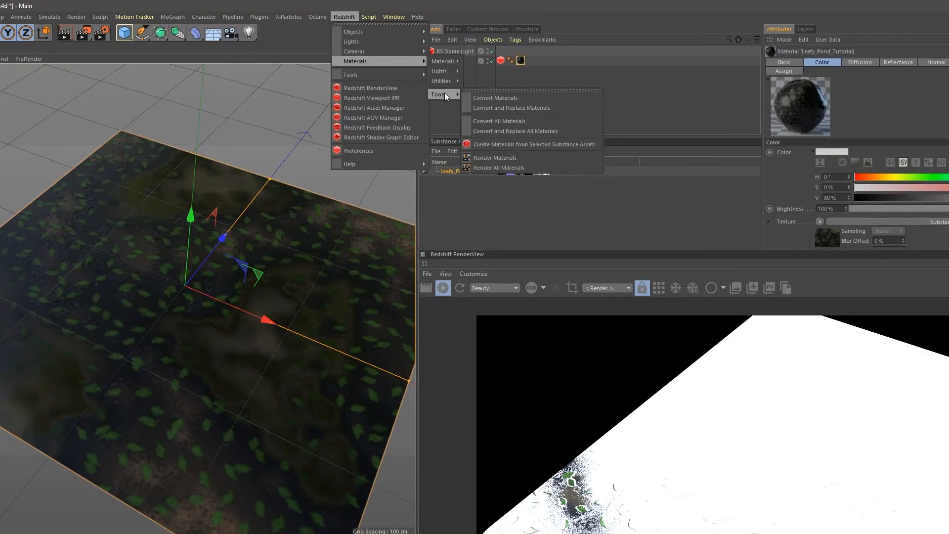
click(494, 107)
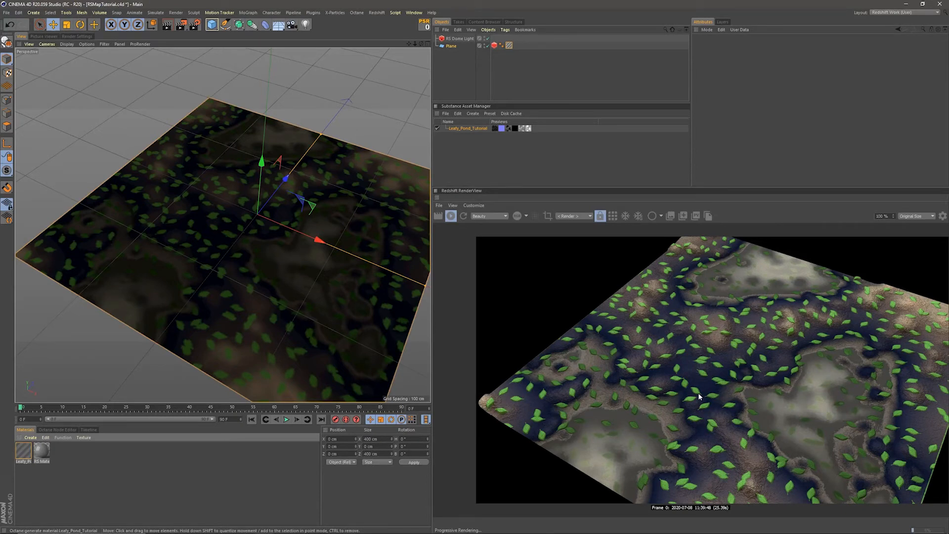
Step: Open the converted Leafy_Pond_Tutorial material's shader graph and examine its node connections
double_click(23, 450)
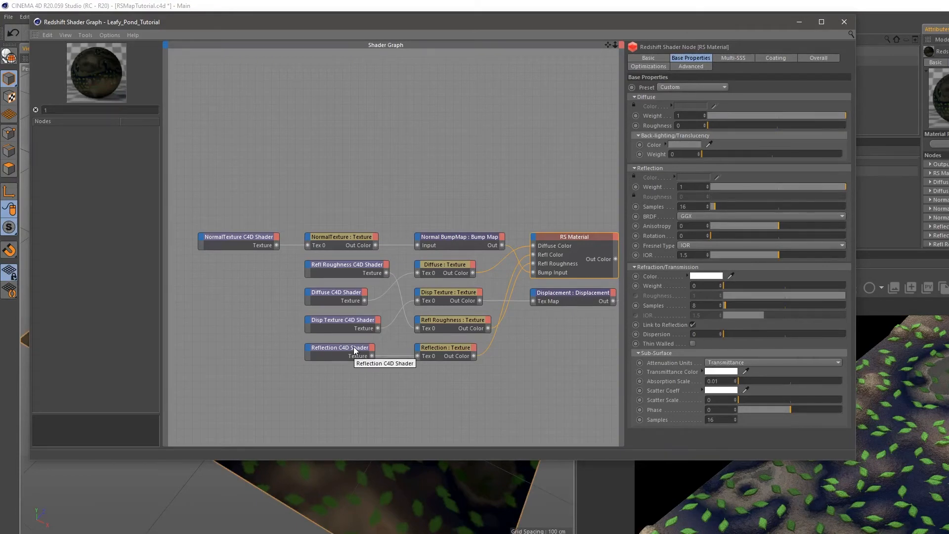
scroll(501, 295, down, 1)
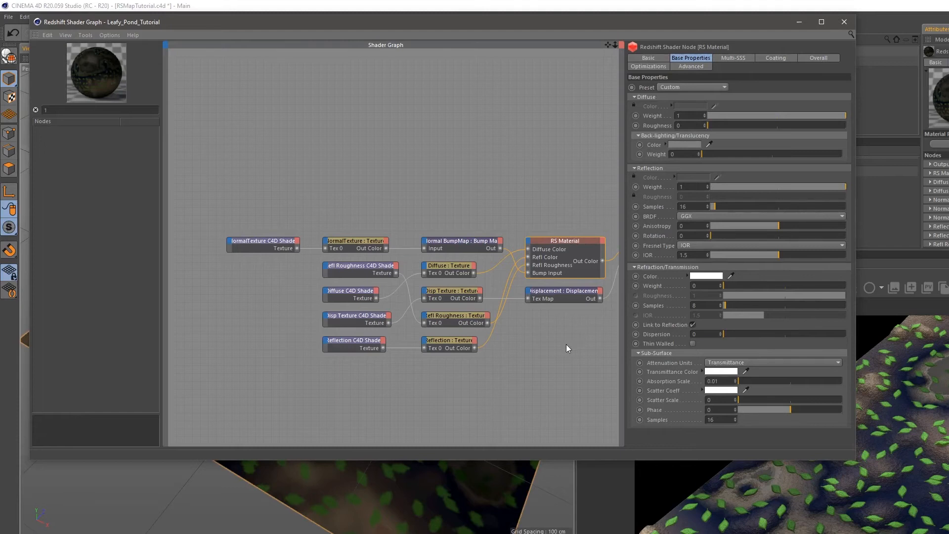
Step: Move the RS Material and Output nodes above the rest of the shader graph
middle_drag(566, 344, 517, 350)
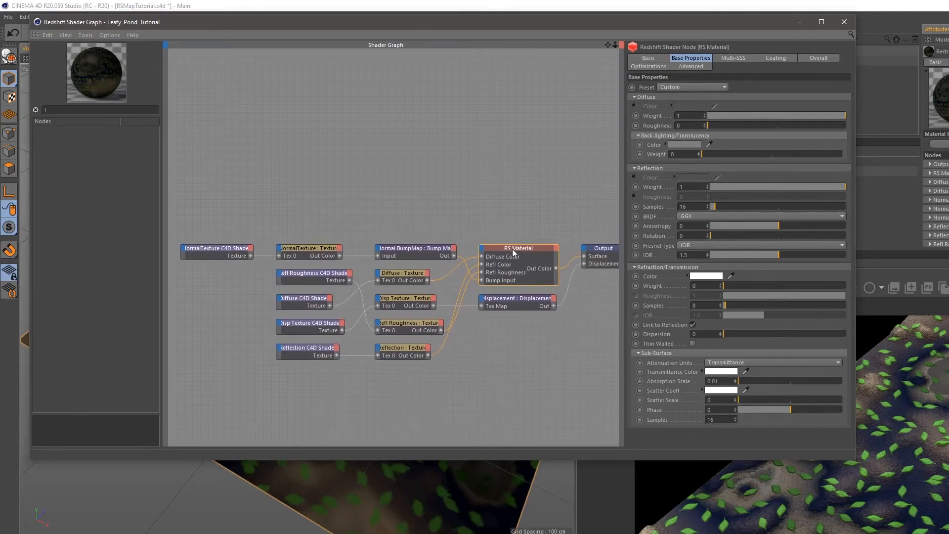
drag(512, 249, 497, 127)
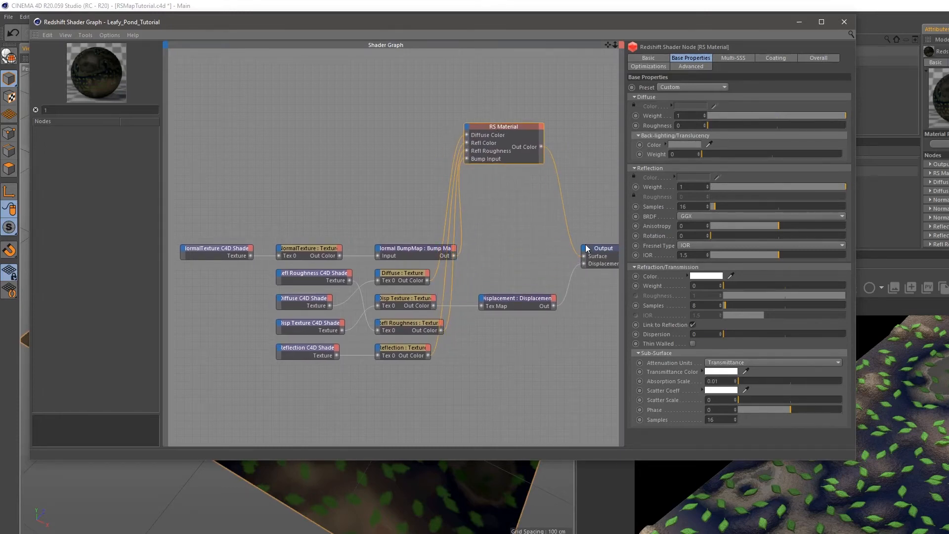
drag(601, 249, 602, 138)
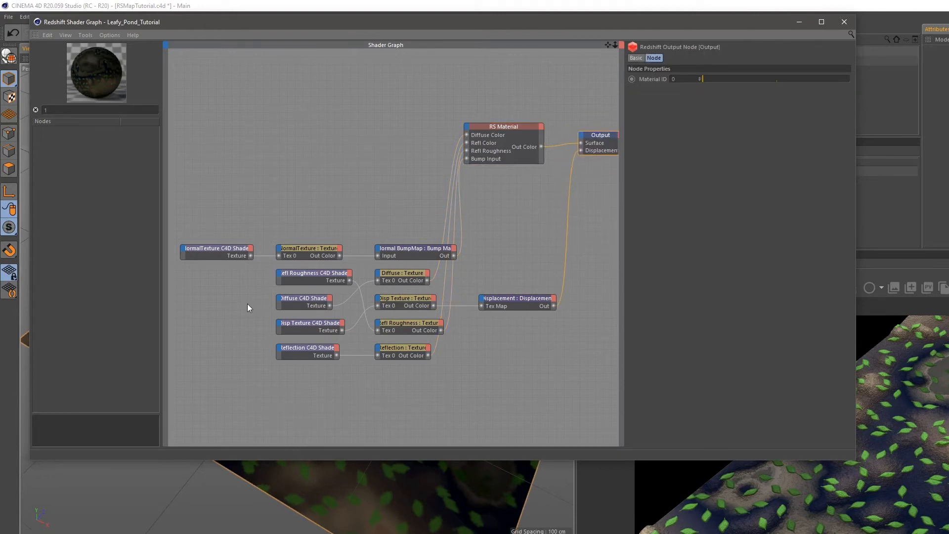
Step: Place the Diffuse C4D Shader and Diffuse texture nodes in a row beside the RS Material's Diffuse Color input
drag(248, 303, 345, 301)
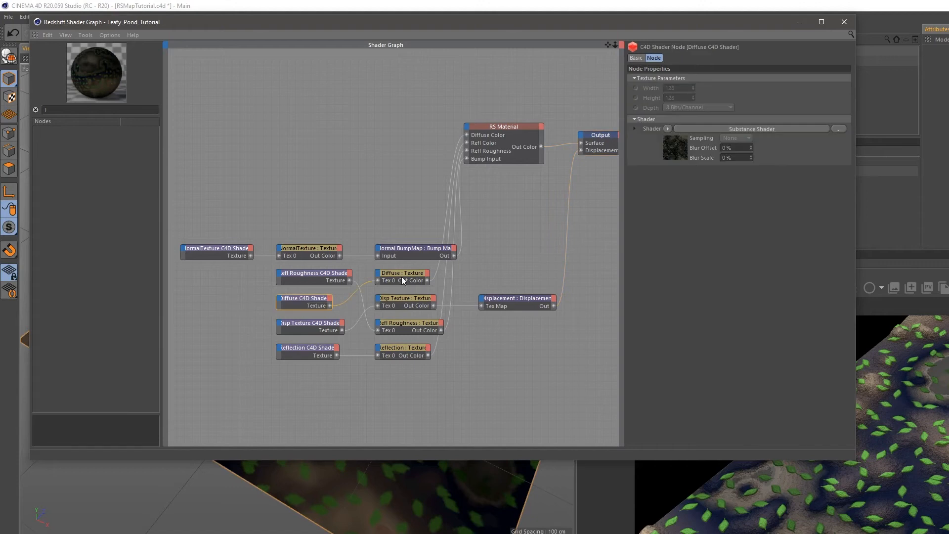
shift+click(406, 273)
drag(405, 273, 388, 120)
click(372, 166)
drag(295, 147, 305, 121)
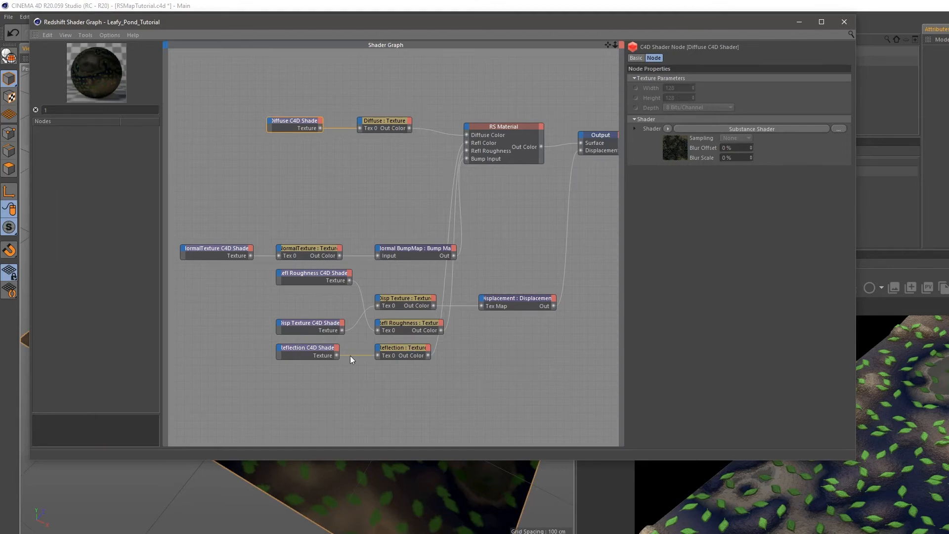
Step: Move the Reflection node pair beneath the Diffuse pair and rearrange the Disp Texture and Refl Roughness C4D Shader nodes beside their textures
click(407, 352)
shift+click(318, 349)
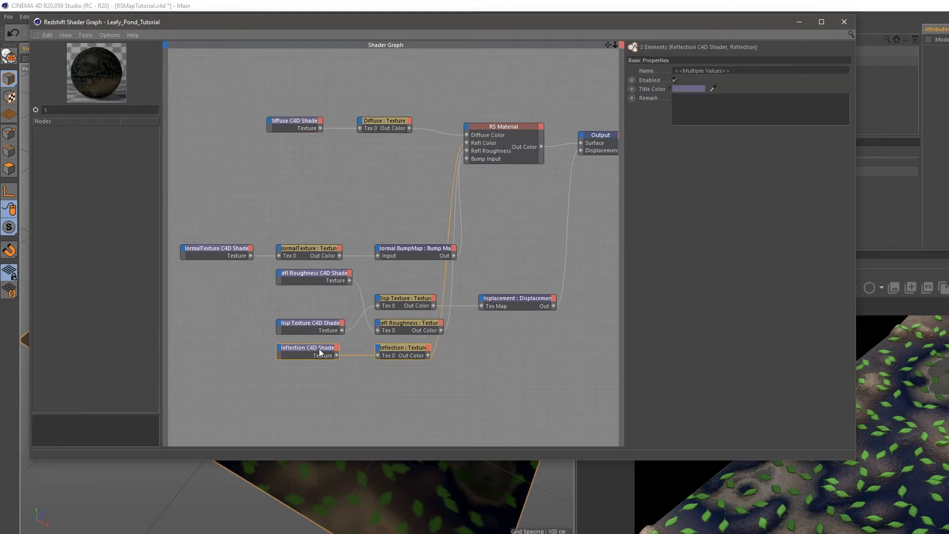
drag(316, 341, 283, 148)
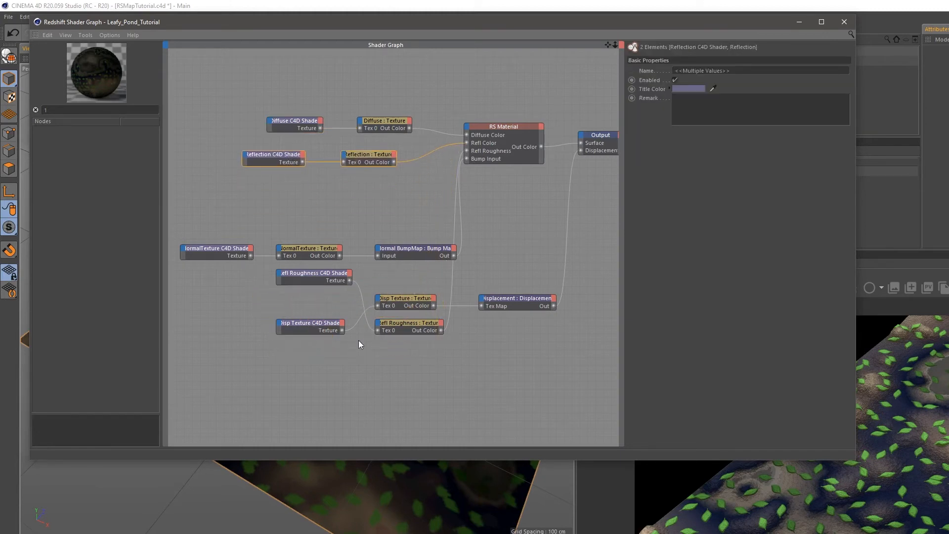
click(389, 339)
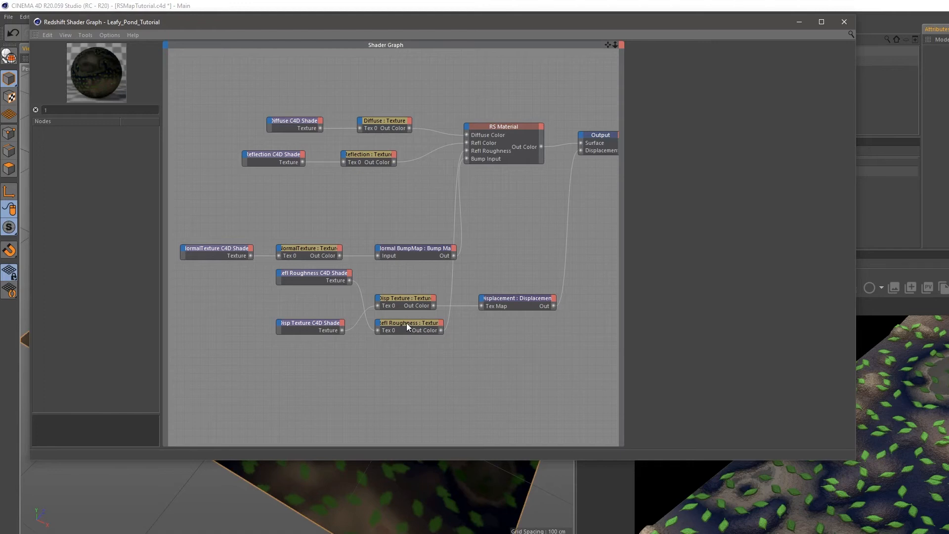
drag(323, 277, 304, 305)
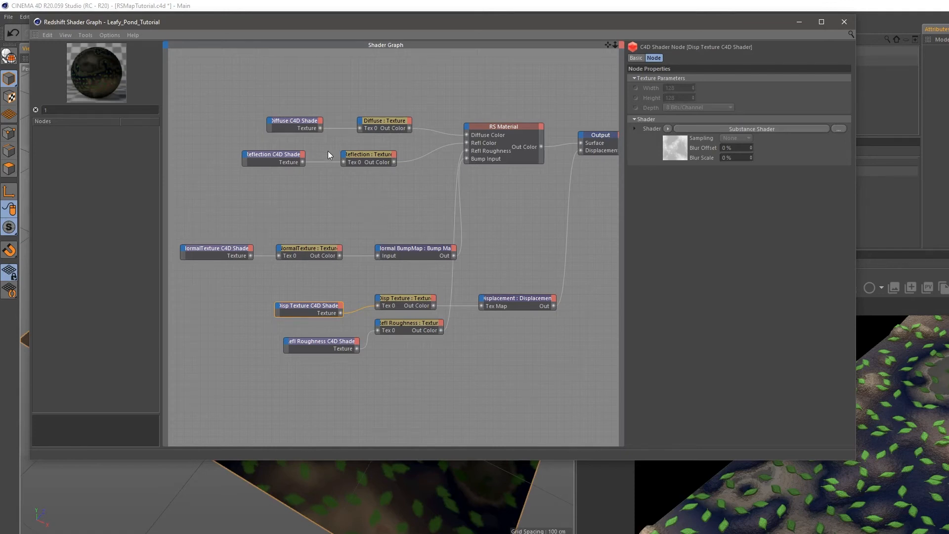
Step: Examine the Substance asset and channel of the Diffuse C4D Shader and the NormalTexture node's settings
click(289, 122)
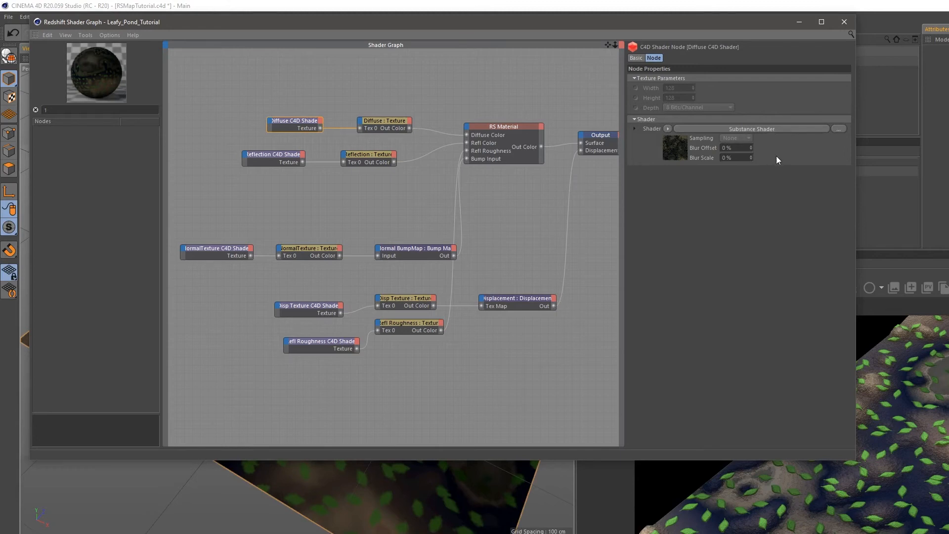
click(633, 129)
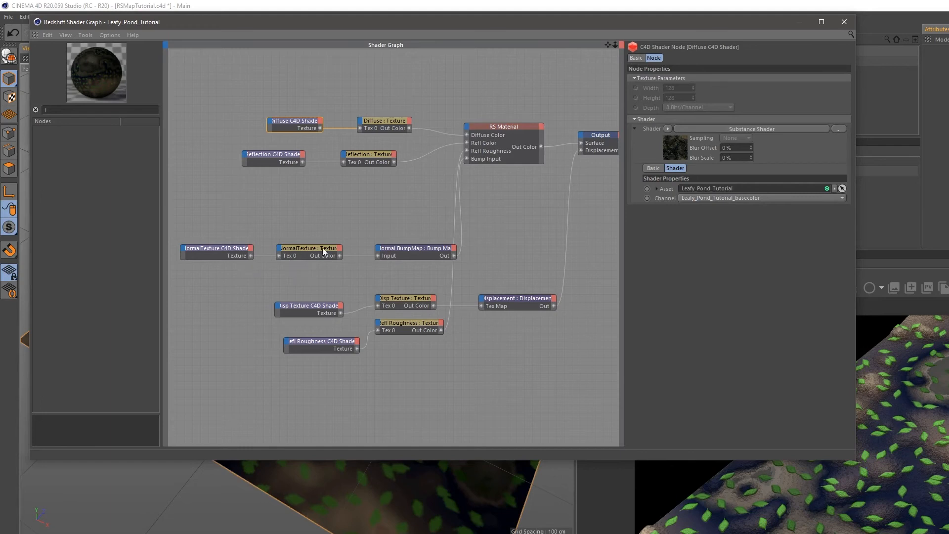
click(307, 252)
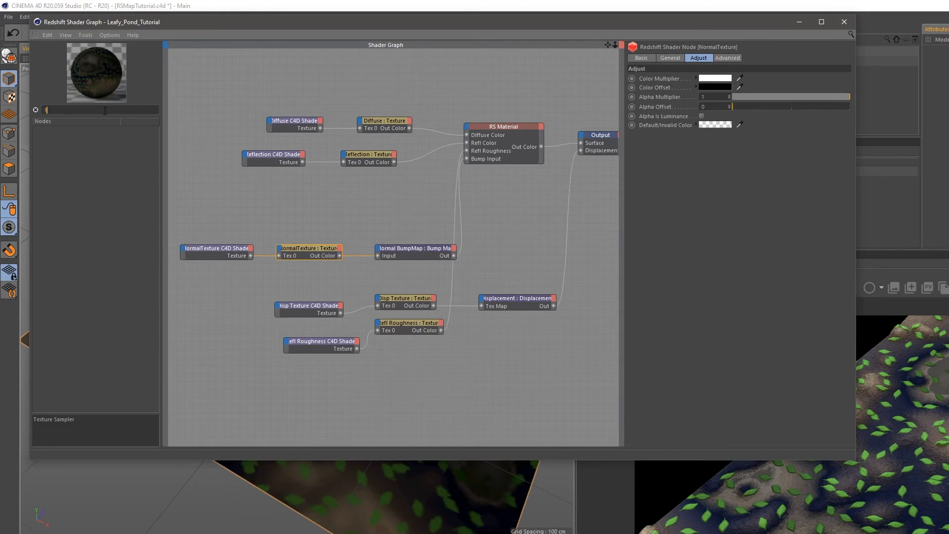
Step: Add a C4D Shader node beneath the Diffuse C4D Shader, moving the Reflection pair down to make room
text(c4d)
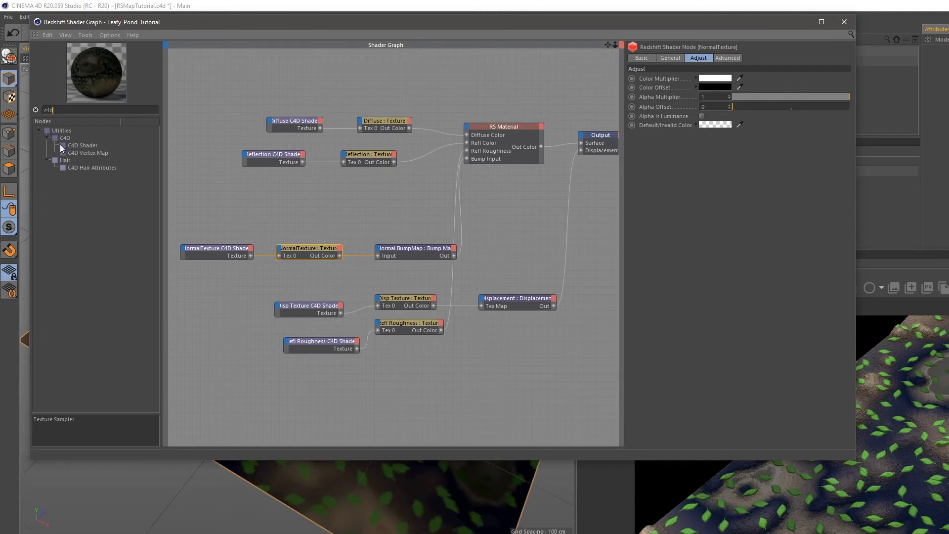
drag(67, 145, 221, 119)
drag(221, 174, 419, 165)
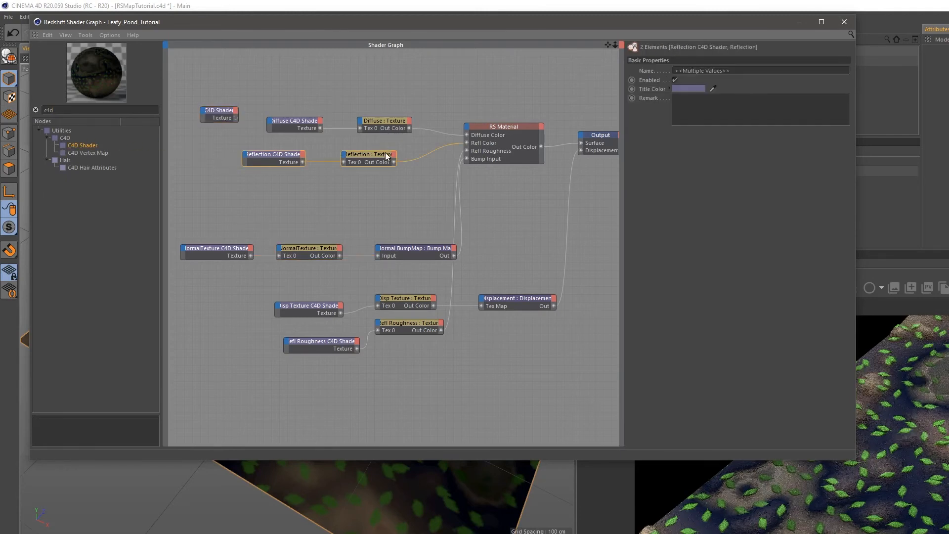
drag(219, 114, 288, 151)
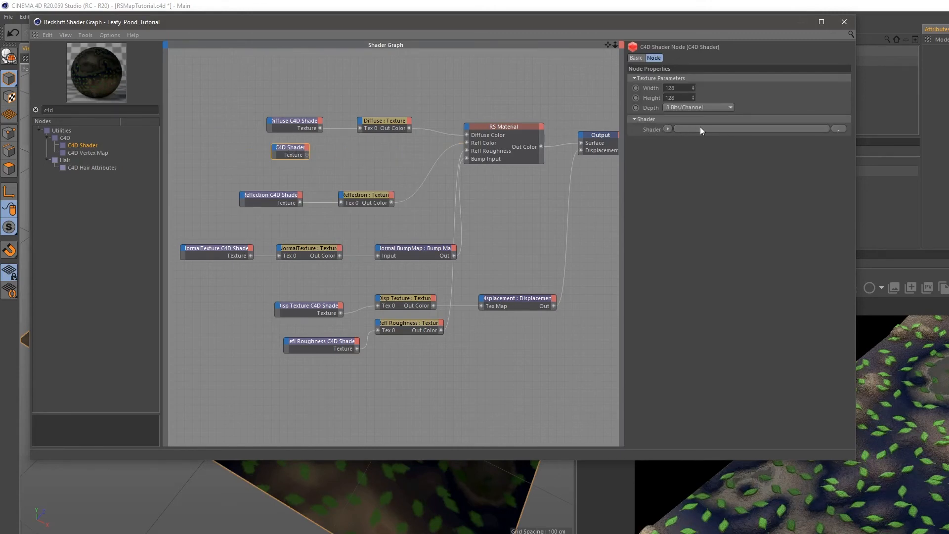
Step: Load a Substance Shader into the new C4D Shader node and assign the Leafy_Pond_Tutorial asset to it
click(668, 129)
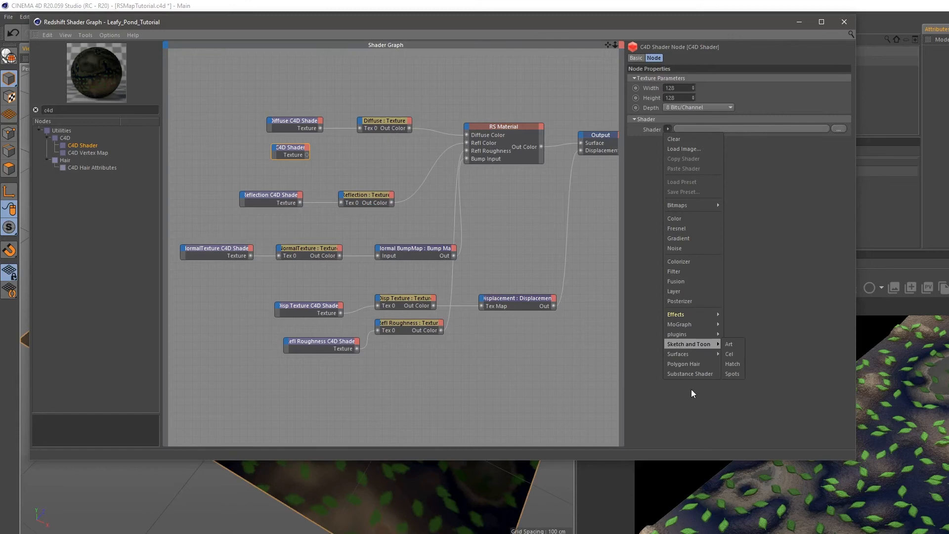
click(695, 373)
click(739, 128)
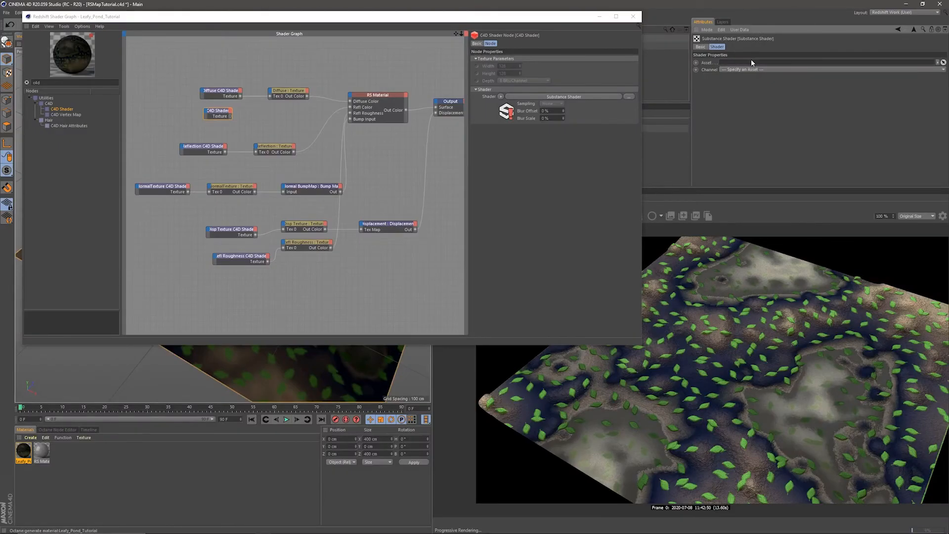
drag(569, 18, 339, 144)
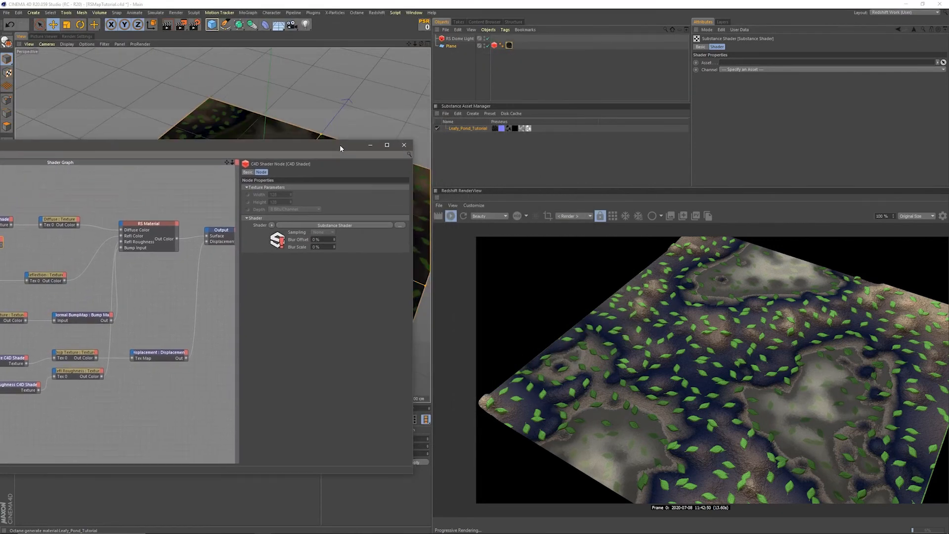
click(459, 129)
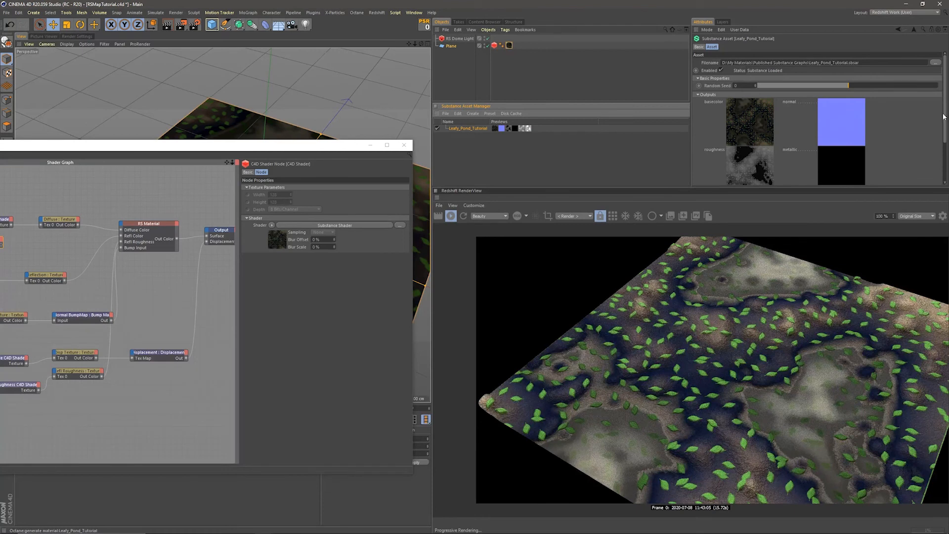
scroll(924, 99, down, 3)
drag(308, 150, 455, 112)
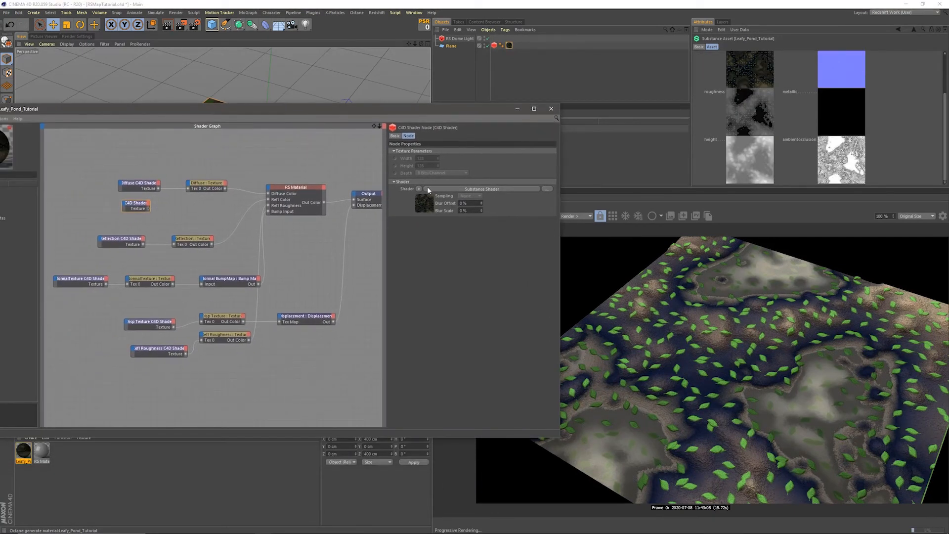
click(463, 189)
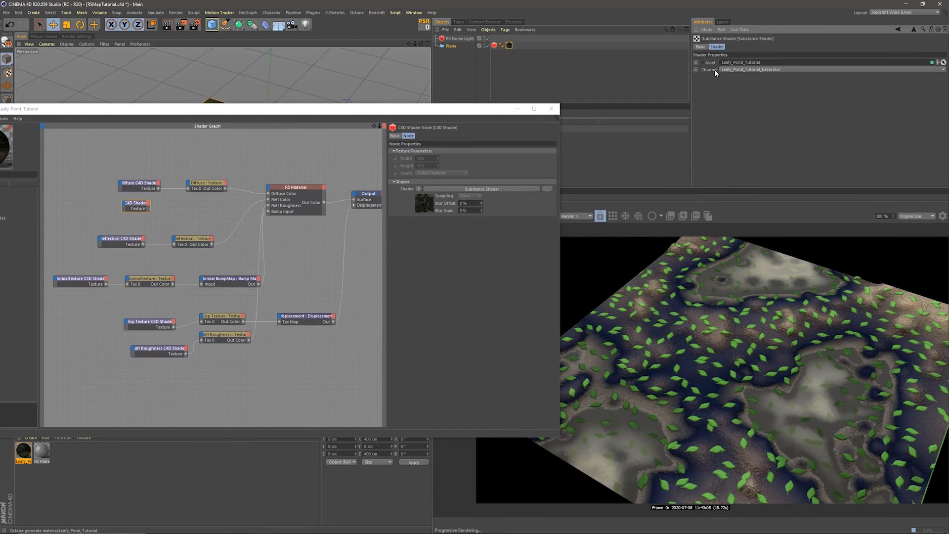
click(728, 70)
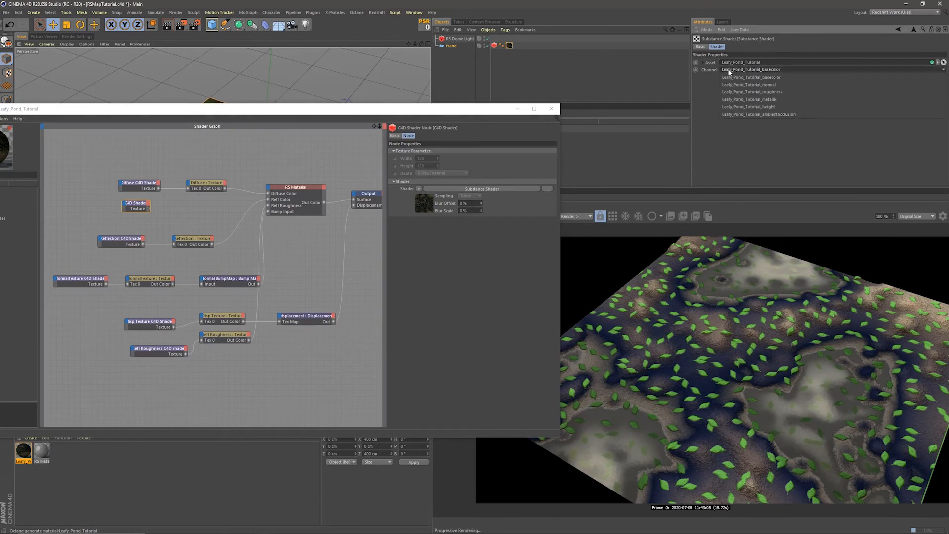
click(734, 115)
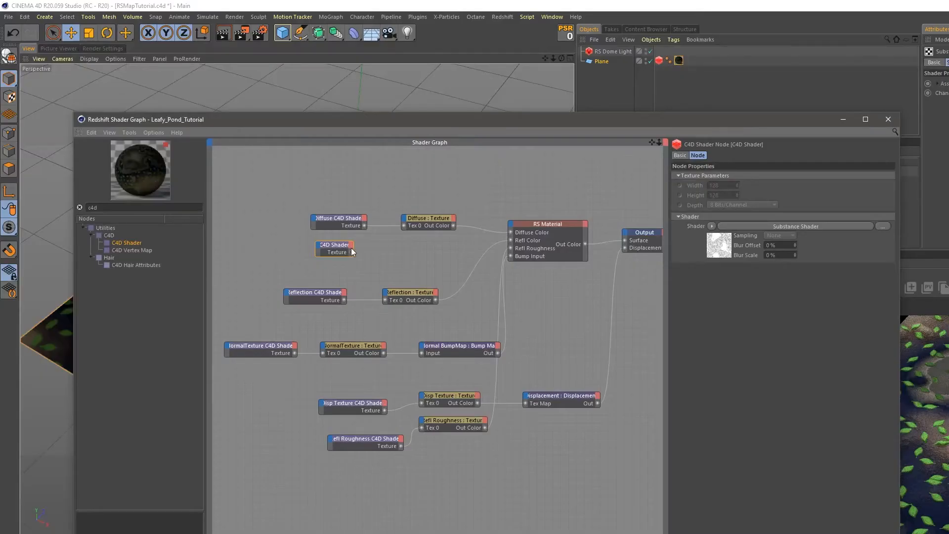
Step: Add a Texture node beside the ambient occlusion C4D Shader and connect the shader to its Tex 0 input
click(383, 249)
double_click(155, 207)
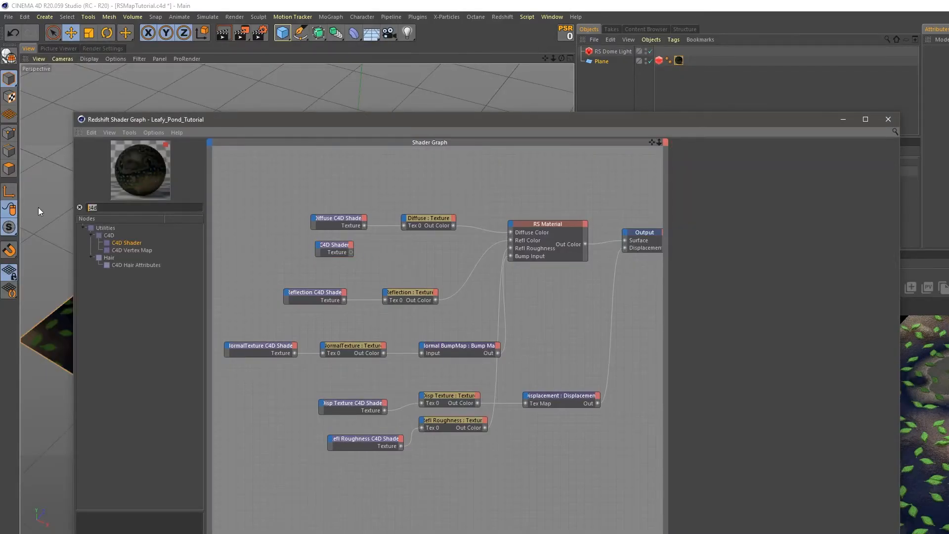
text(text)
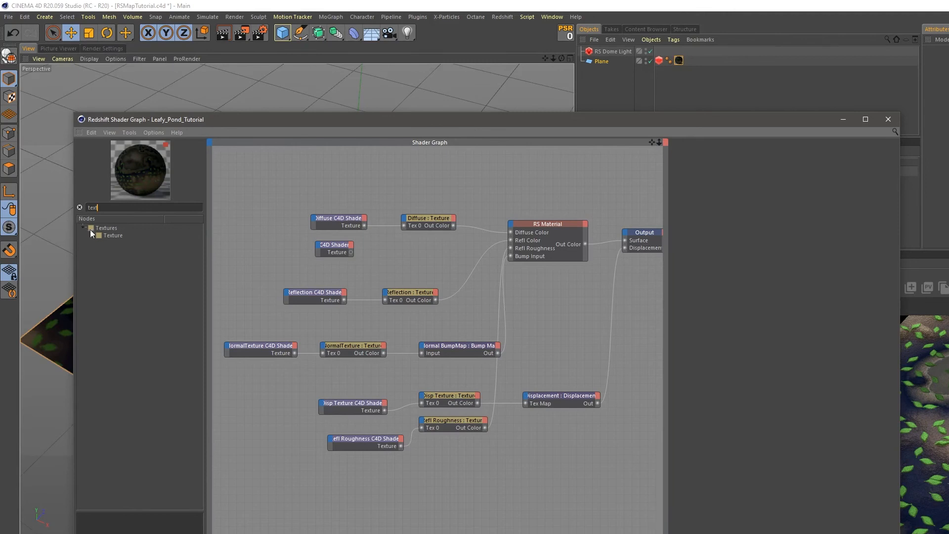
drag(102, 235, 396, 241)
mouse_move(419, 259)
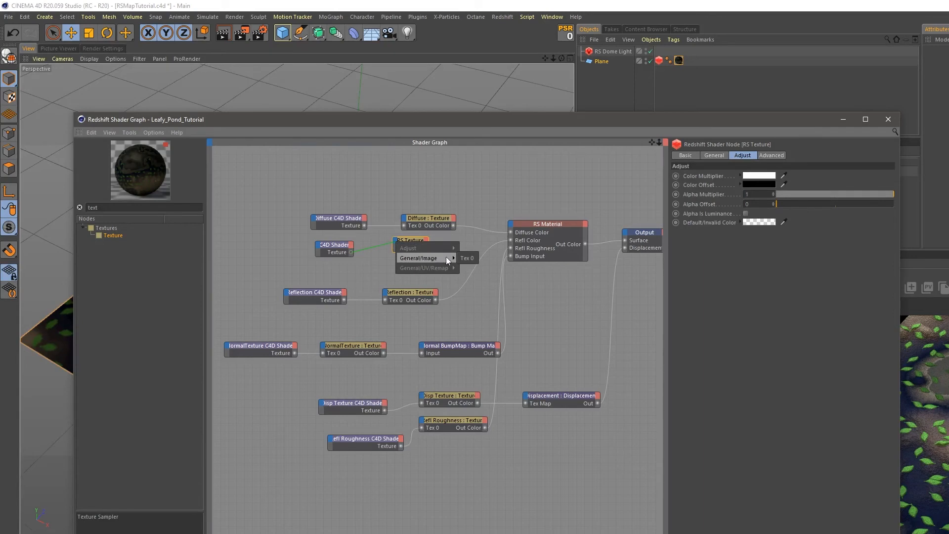
click(472, 257)
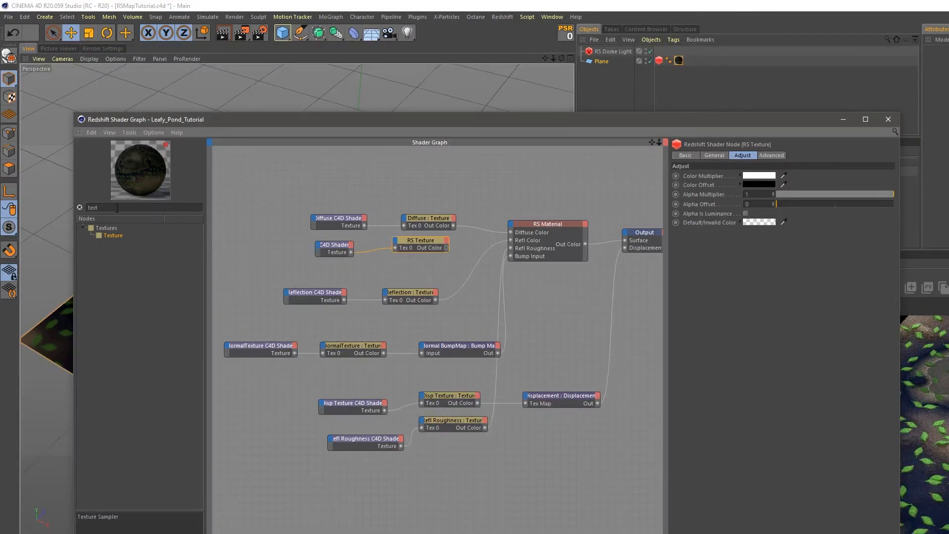
Step: Add a Color Layer node feeding the RS Material's Diffuse Color, with Diffuse as Base Color and RS Texture as Layer 1 Color
double_click(93, 207)
text(col)
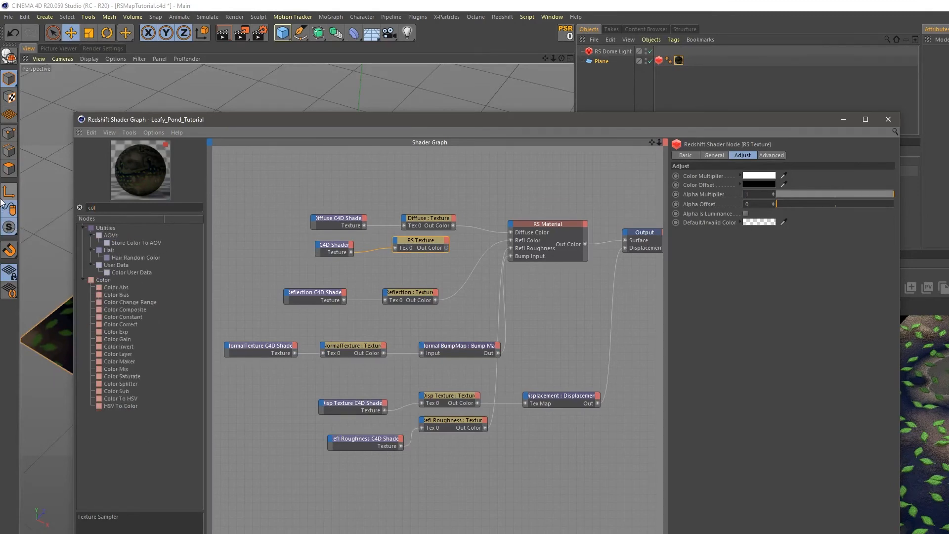
text(or la)
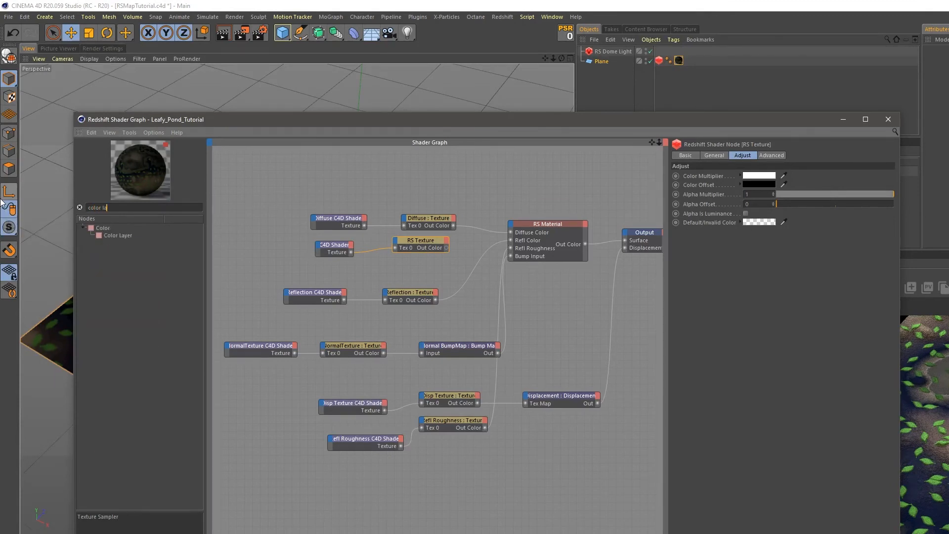
click(117, 235)
drag(516, 169, 508, 182)
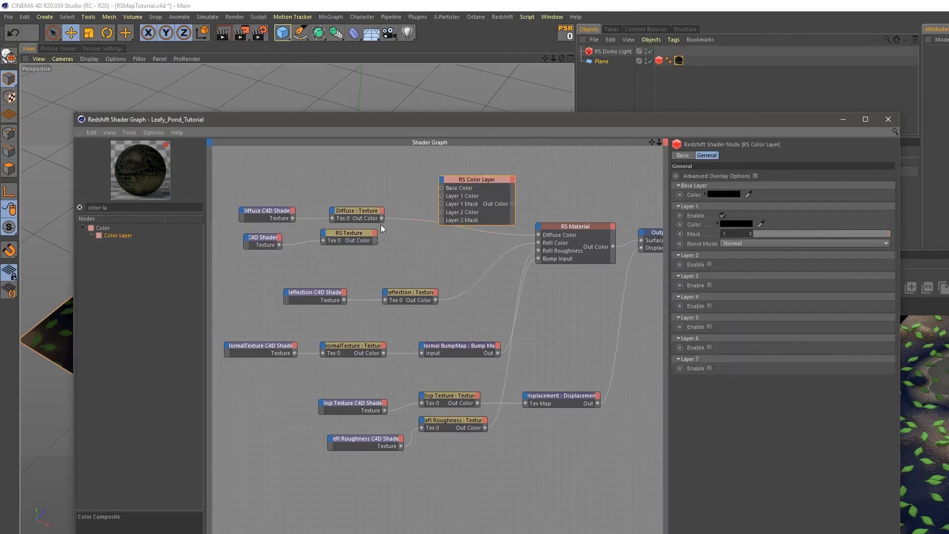
drag(441, 187, 442, 188)
drag(452, 196, 442, 196)
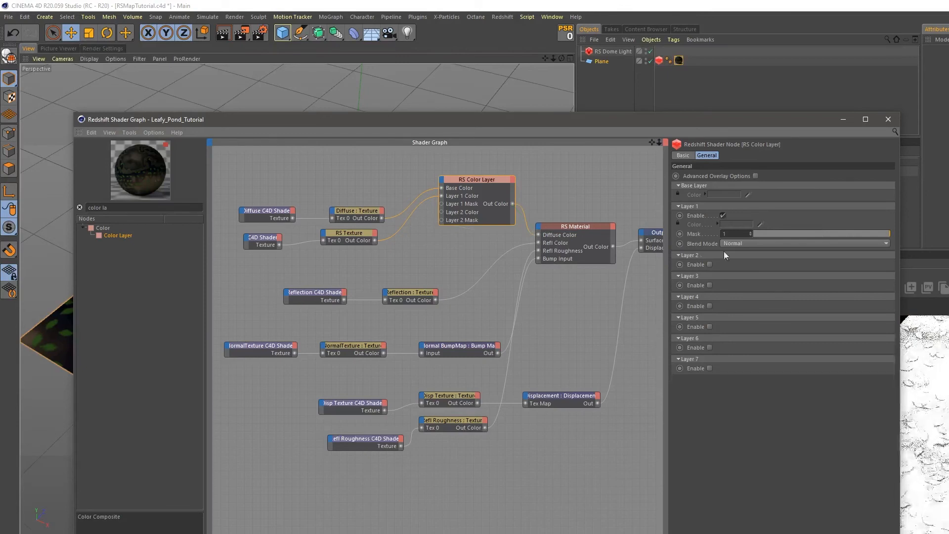
Step: Set the Color Layer's Layer 1 blend mode to Multiply and lower its mask to about 0.9
click(748, 243)
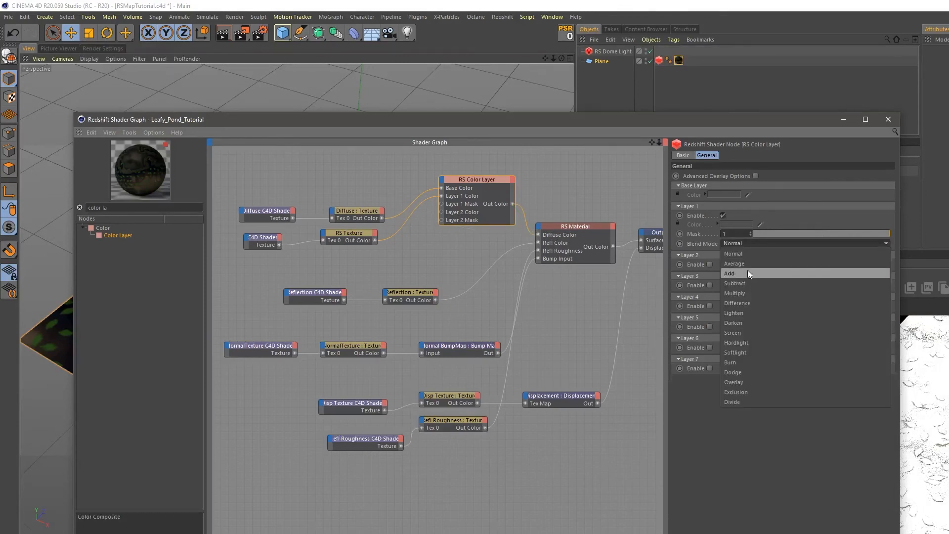
click(744, 293)
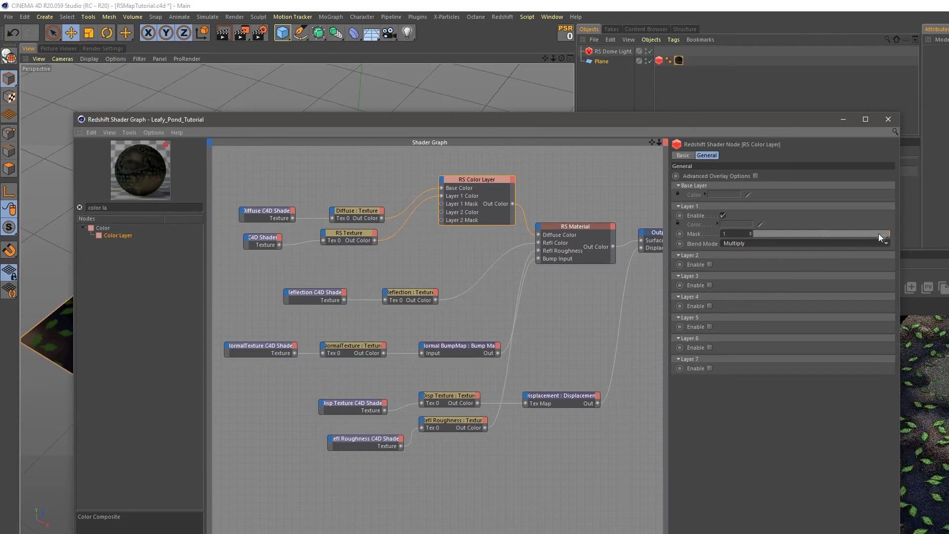
click(880, 235)
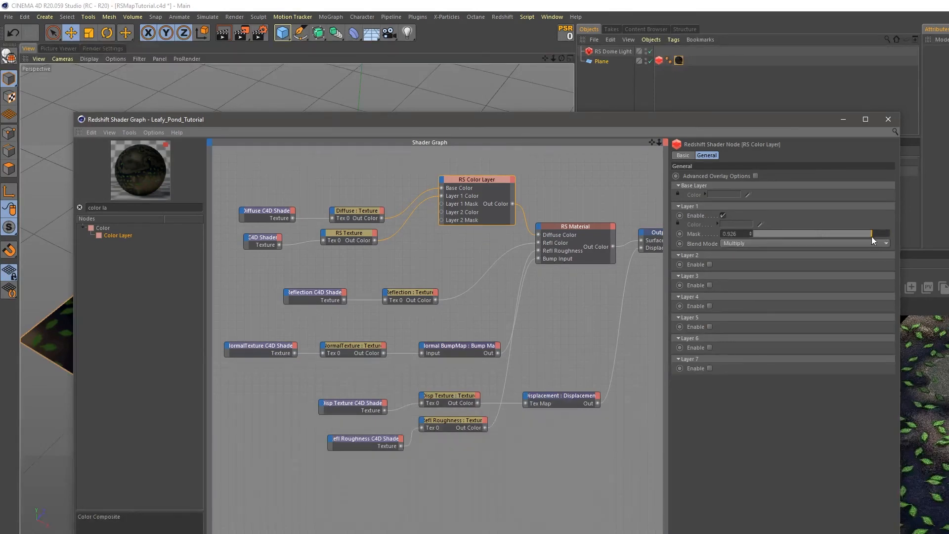
drag(870, 236, 867, 235)
Step: Delete the Reflection C4D Shader and Texture nodes, and rearrange the normal, displacement and roughness nodes, placing roughness below ambient occlusion
drag(305, 273, 423, 307)
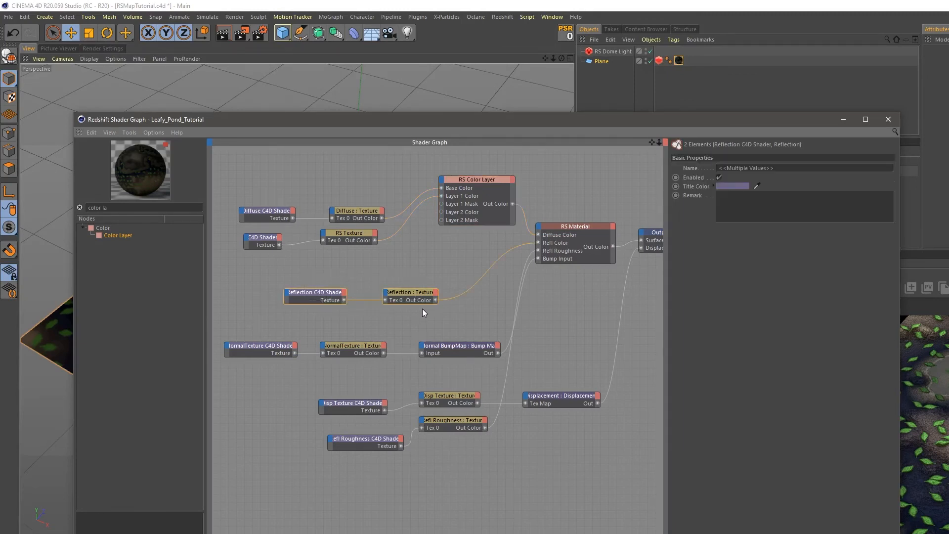
key(Delete)
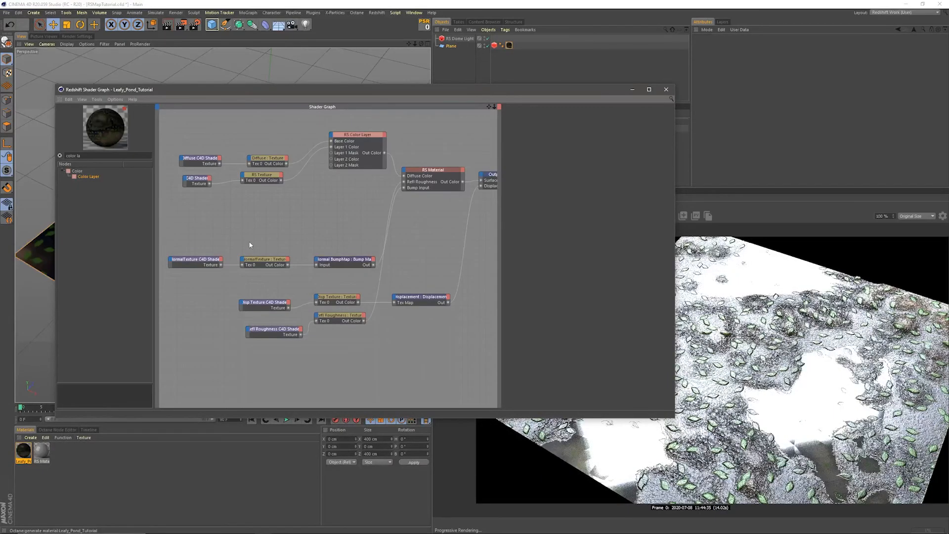
drag(212, 238, 353, 248)
drag(262, 304, 261, 299)
drag(270, 330, 285, 202)
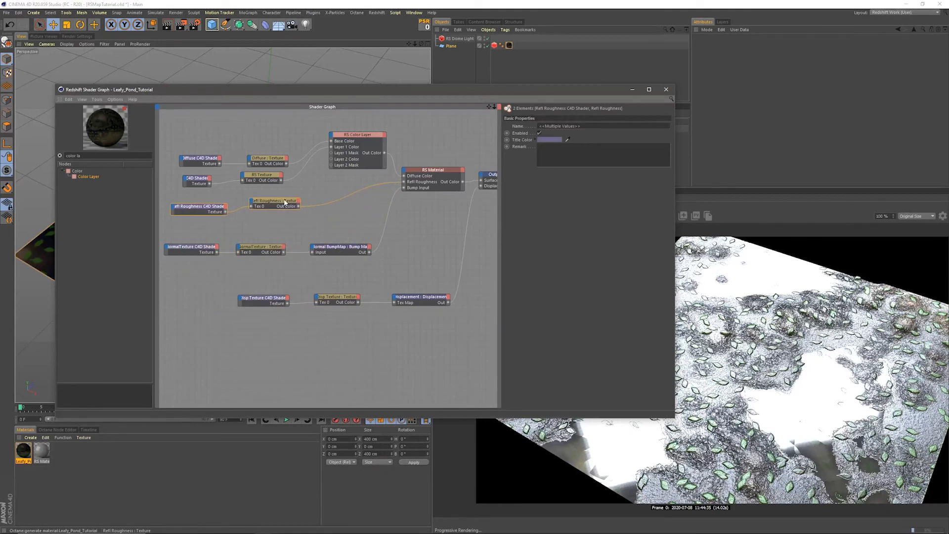
Step: Lower the RS Material's reflection weight to about 0.067 and check the rendered plane from a new angle
click(433, 172)
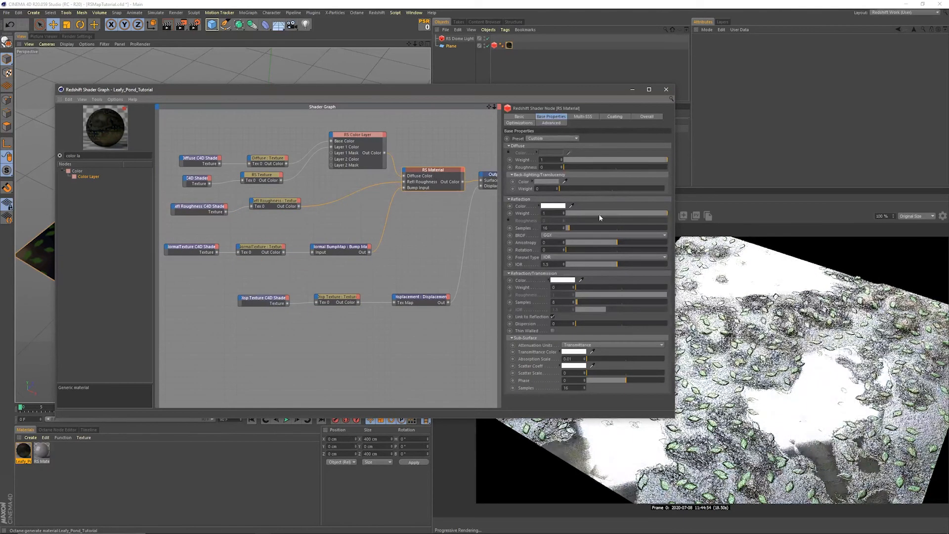
click(580, 215)
drag(581, 217, 573, 226)
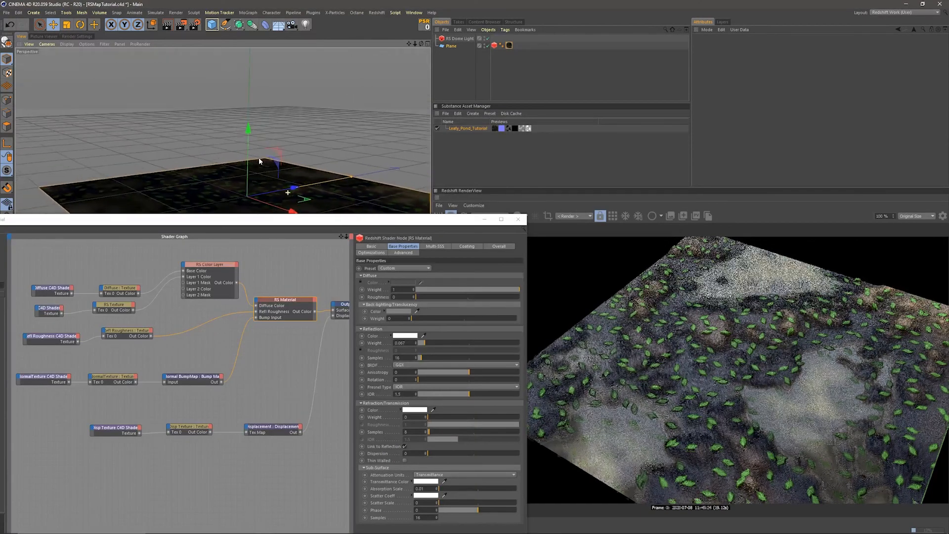
alt+drag(259, 159, 301, 176)
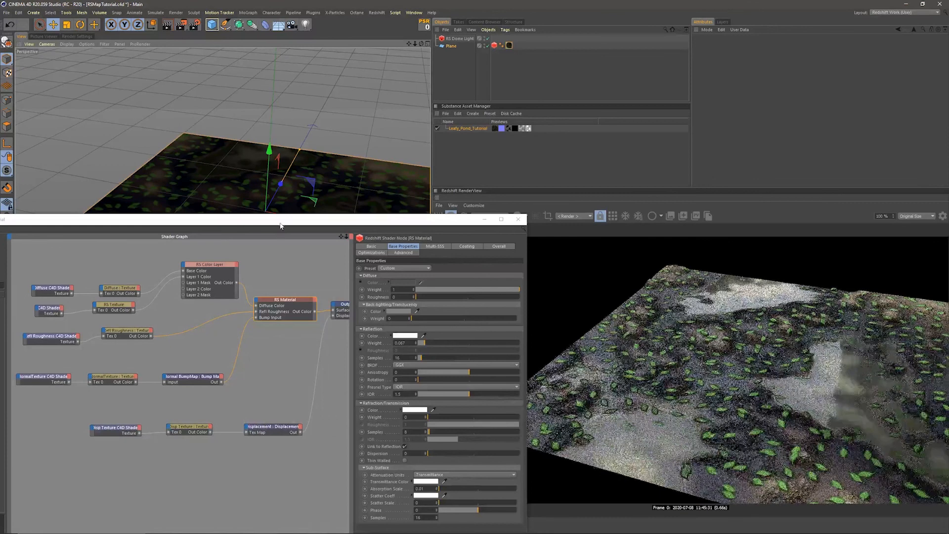
Step: Examine the ambient occlusion C4D Shader's Substance Shader properties and locate the Substance Asset Manager command
drag(280, 226, 381, 116)
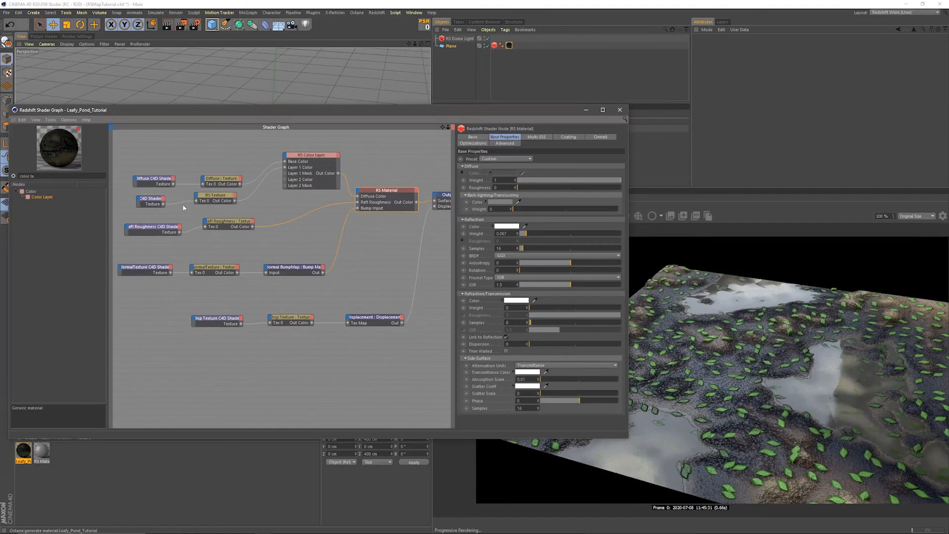
click(153, 198)
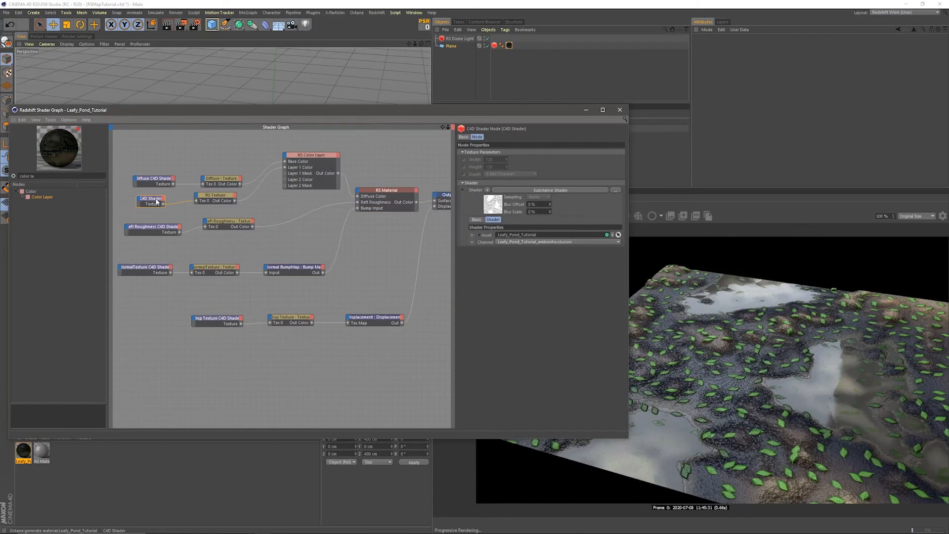
click(549, 191)
drag(555, 110, 398, 171)
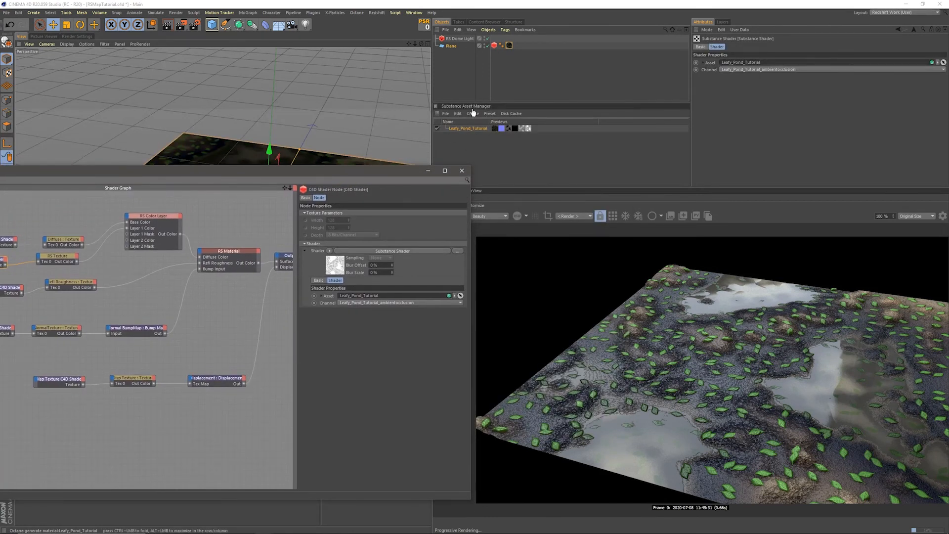
click(293, 12)
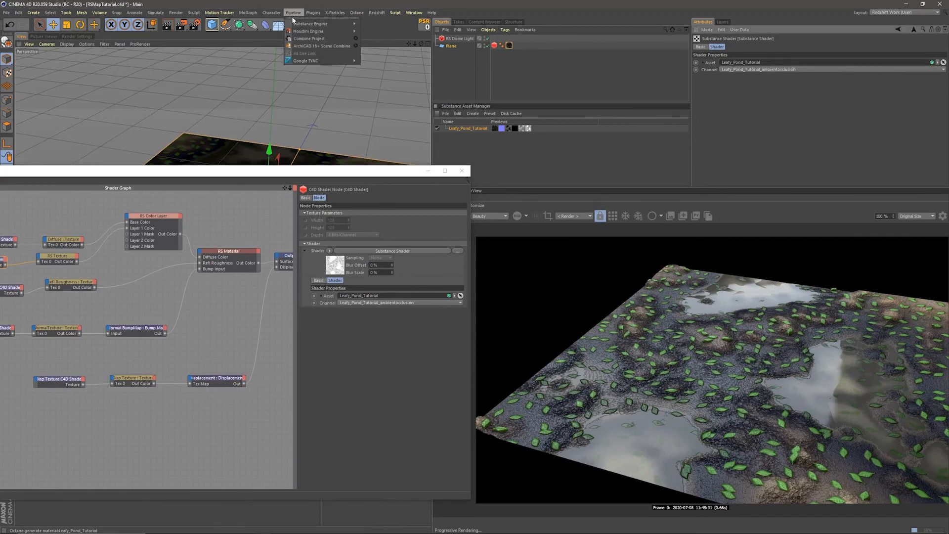
mouse_move(304, 23)
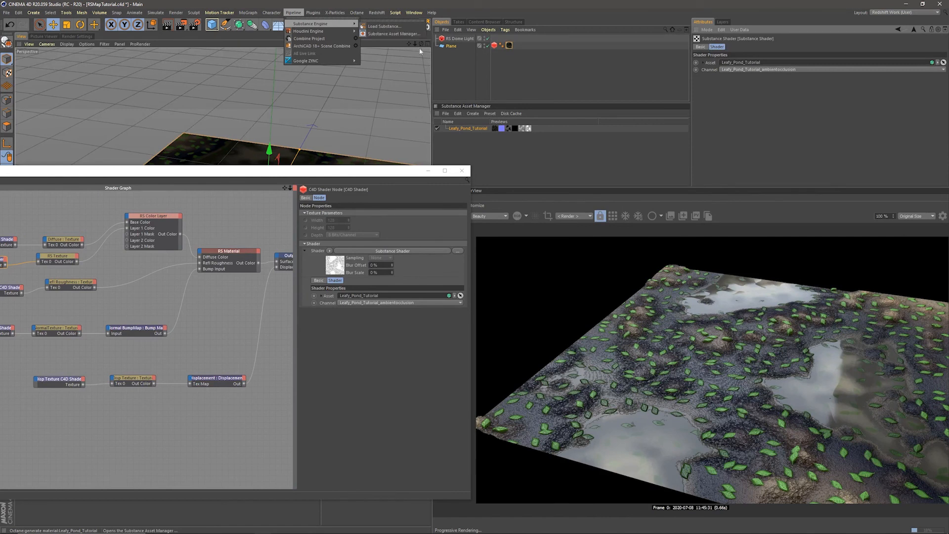
click(401, 33)
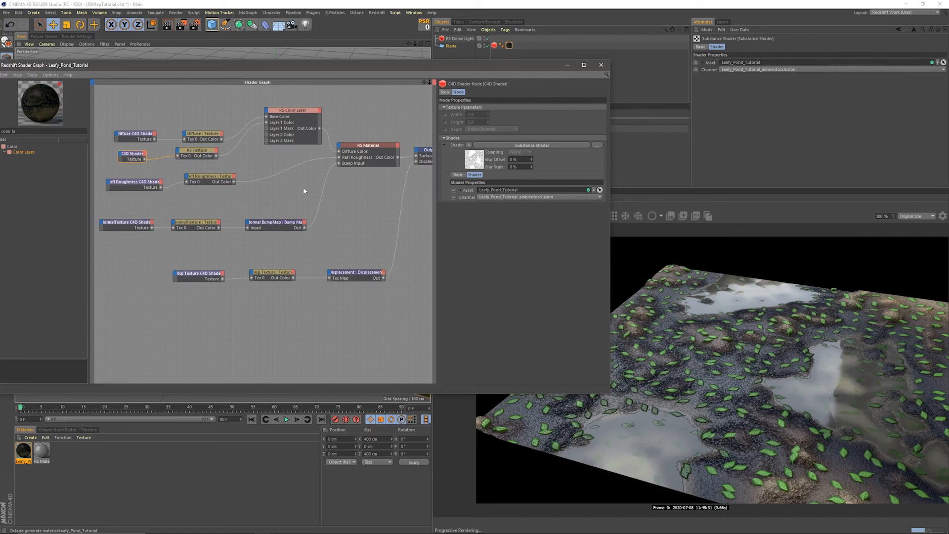
Step: Close the shader graph and set the Leafy_Pond_Tutorial Substance asset's Random Seed to 1
click(601, 64)
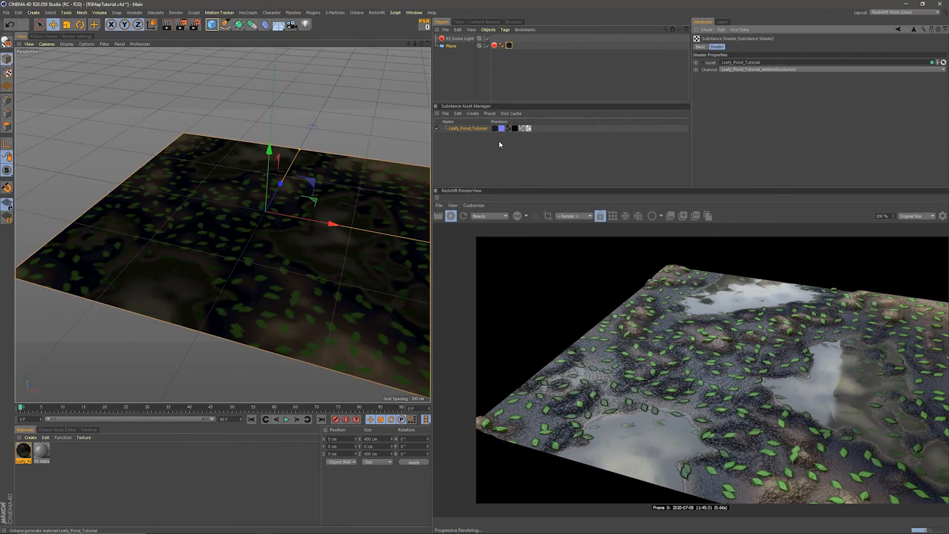
click(470, 129)
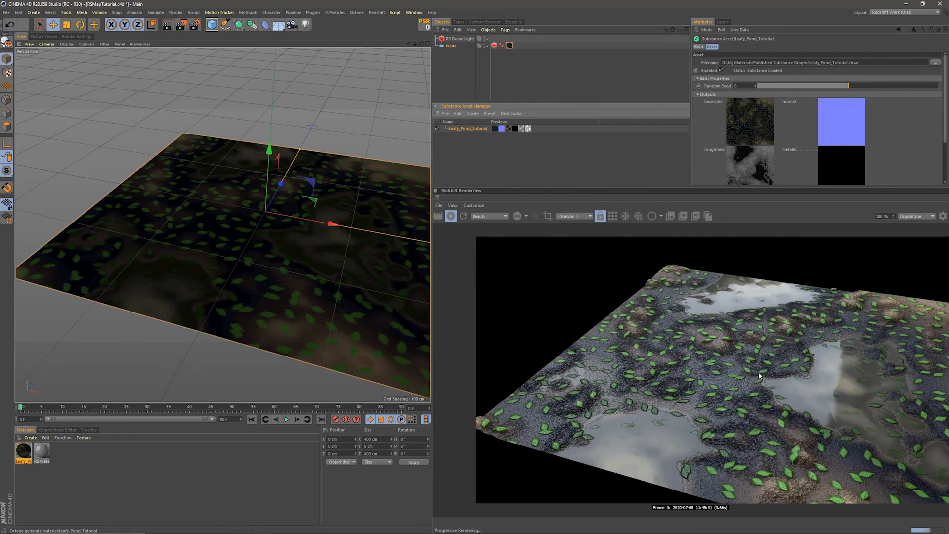
double_click(737, 86)
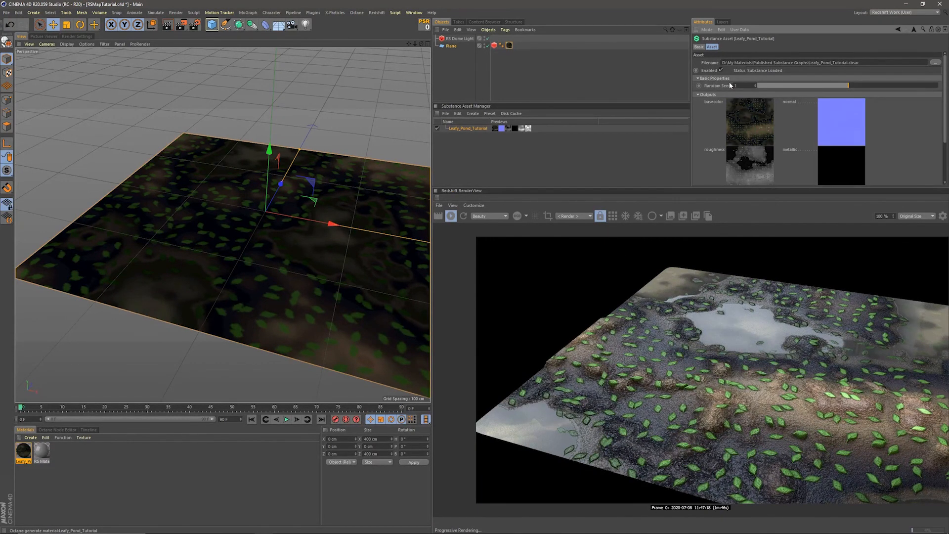
alt+drag(356, 280, 301, 280)
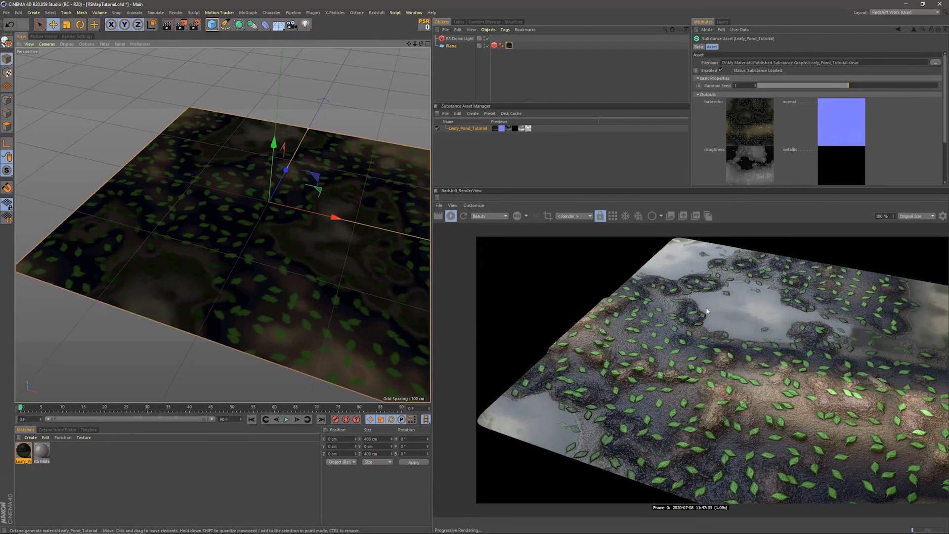
Step: Set the Leafy_Pond_Tutorial asset's Random Seed to 10 and check the new variation in the render
drag(747, 86, 694, 86)
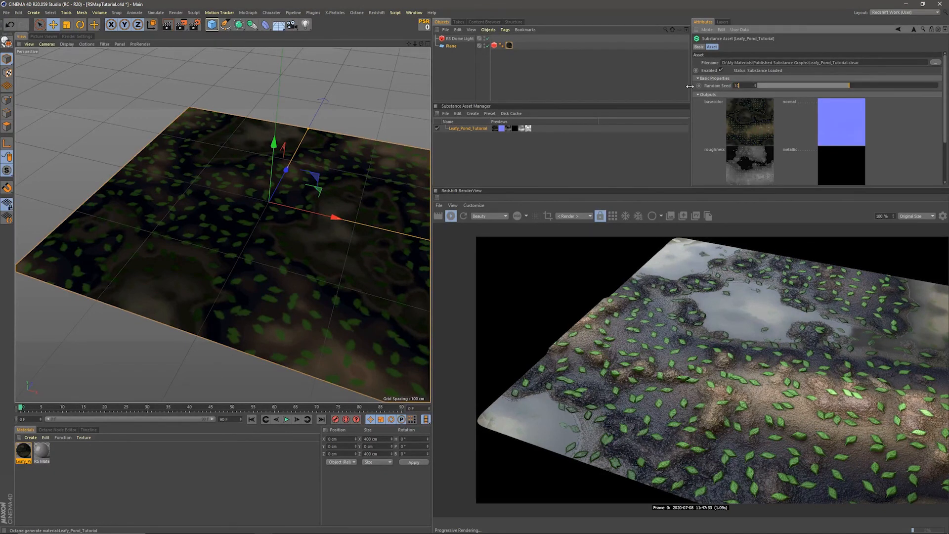
key(Return)
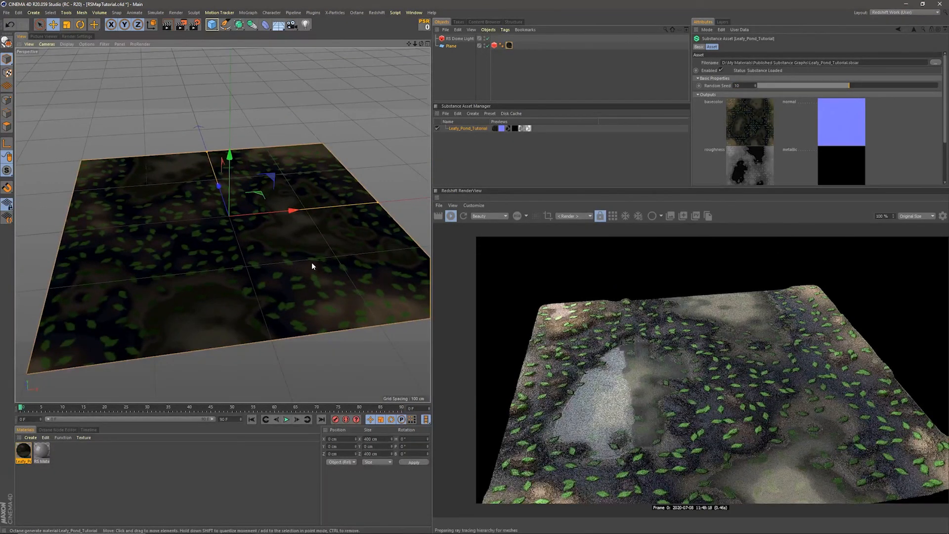
mouse_move(311, 263)
alt+mouse_down()
mouse_move(289, 275)
mouse_move(322, 259)
mouse_move(306, 279)
alt+mouse_up()
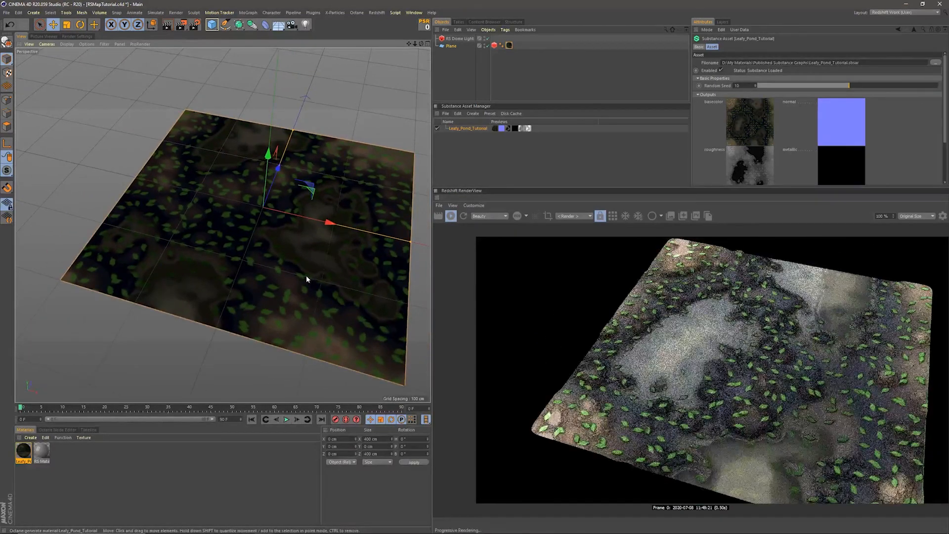